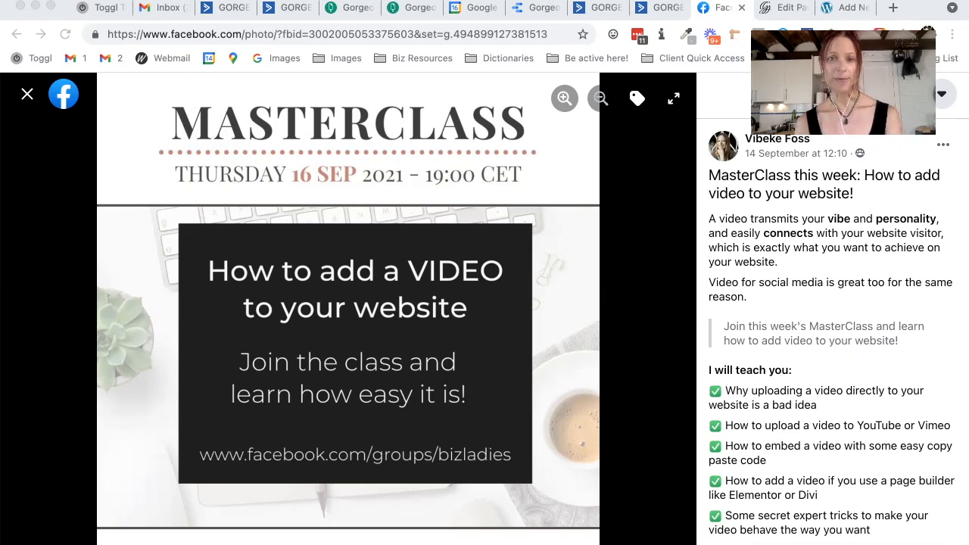
# - Switch to YouTube Studio in Safari and start a new video upload for the channel
pyautogui.press('super+Tab')
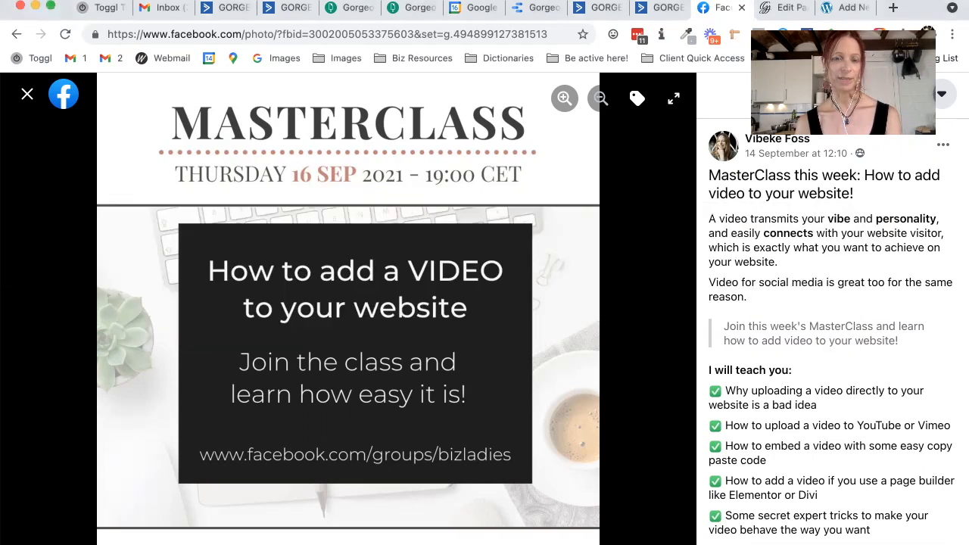
pyautogui.press('super+Tab')
pyautogui.press('super+Tab')
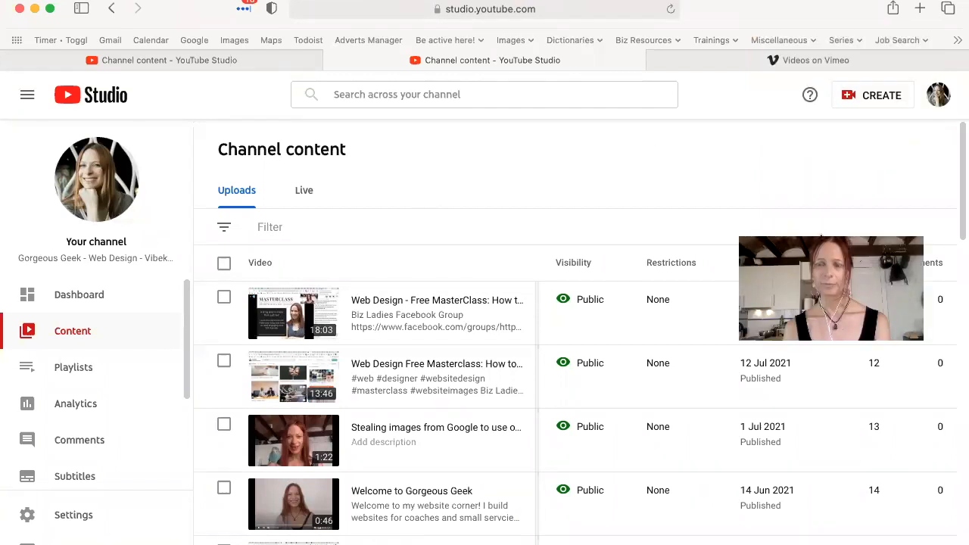
pyautogui.click(870, 99)
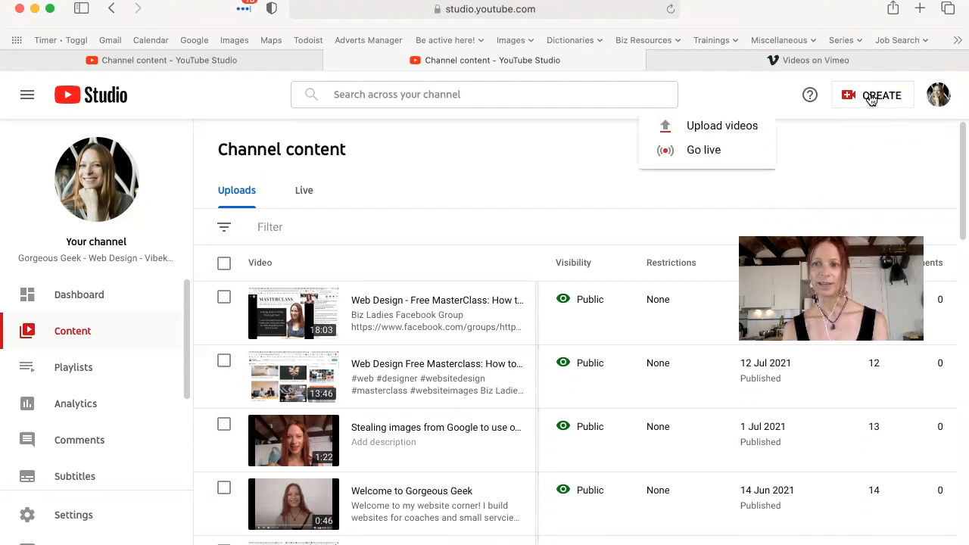
pyautogui.click(730, 128)
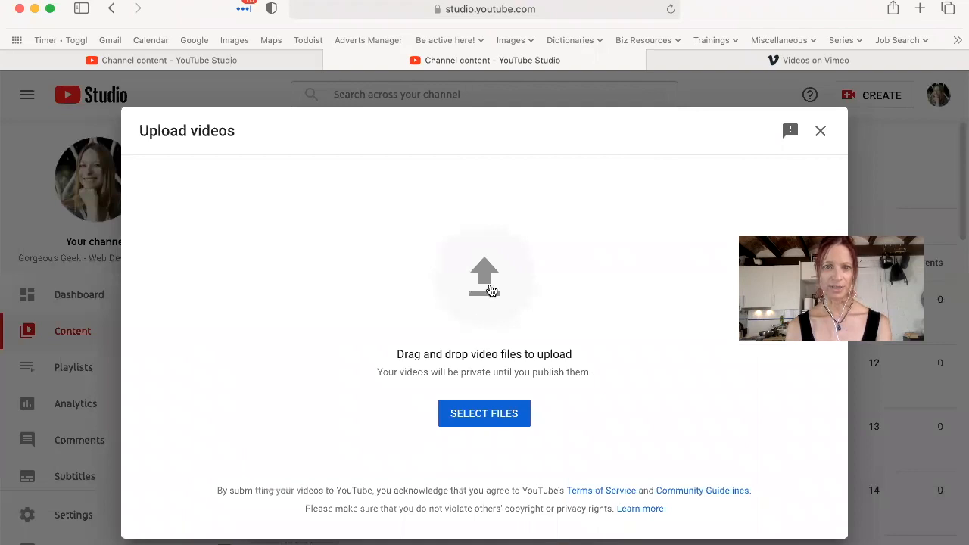
pyautogui.press('super+Tab')
pyautogui.press('super+Tab')
pyautogui.press('super+Tab')
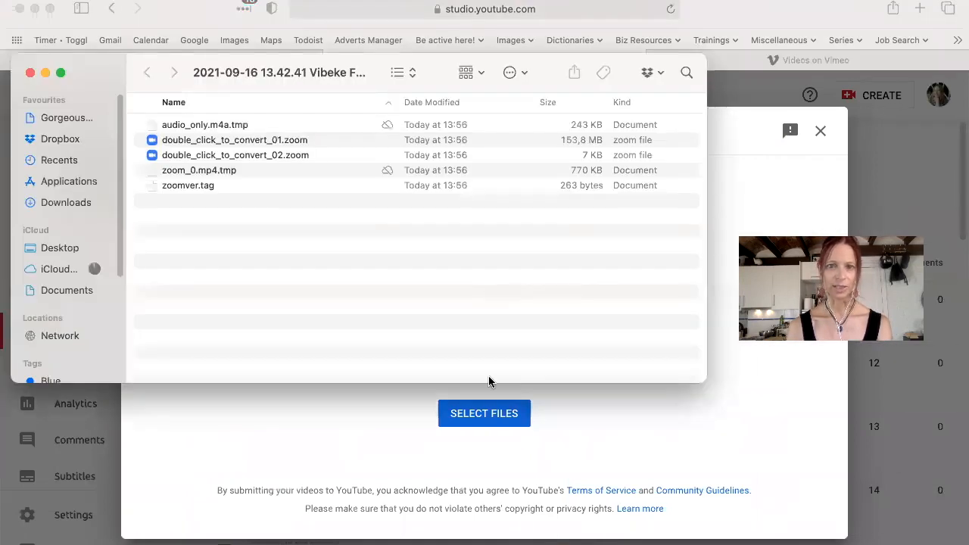
pyautogui.click(490, 386)
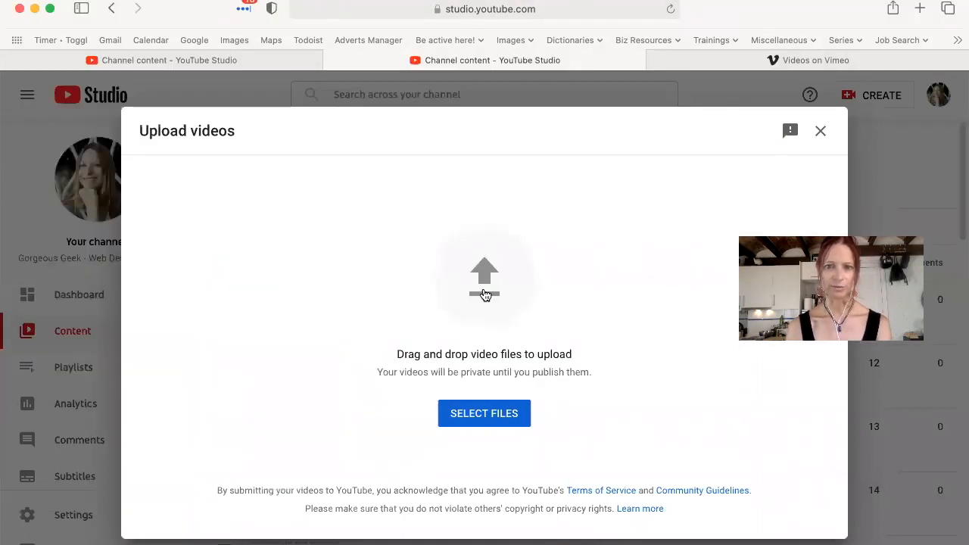
# - Select the file 2021-05-13_MasterClass 5.mp4 from the 10. MasterClasses folder and upload it
pyautogui.click(490, 414)
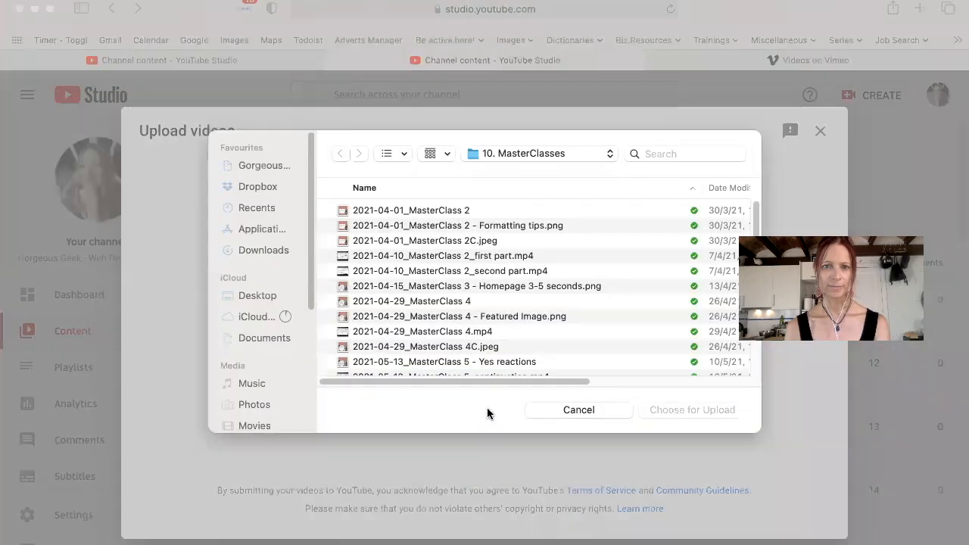
pyautogui.scroll(-8, 459, 280)
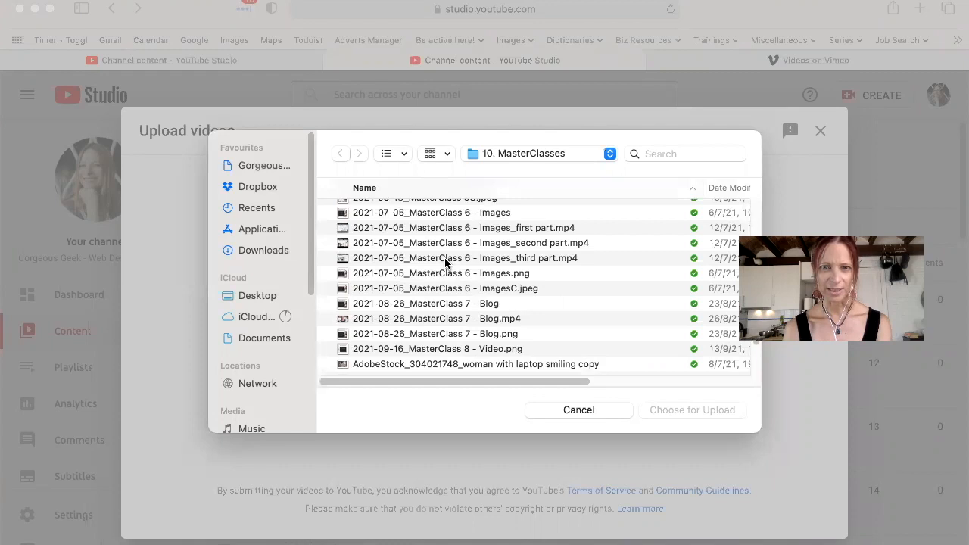
pyautogui.scroll(3, 446, 263)
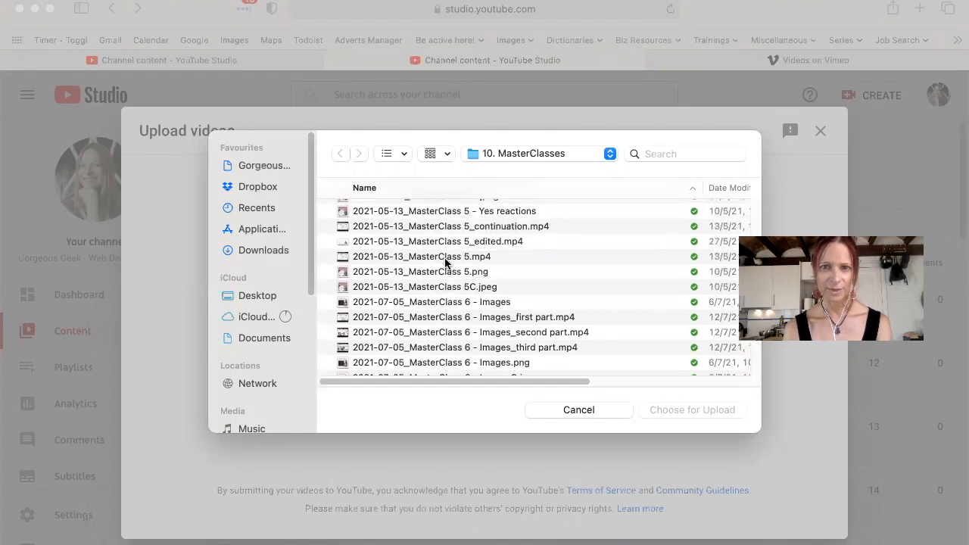
pyautogui.scroll(1, 445, 263)
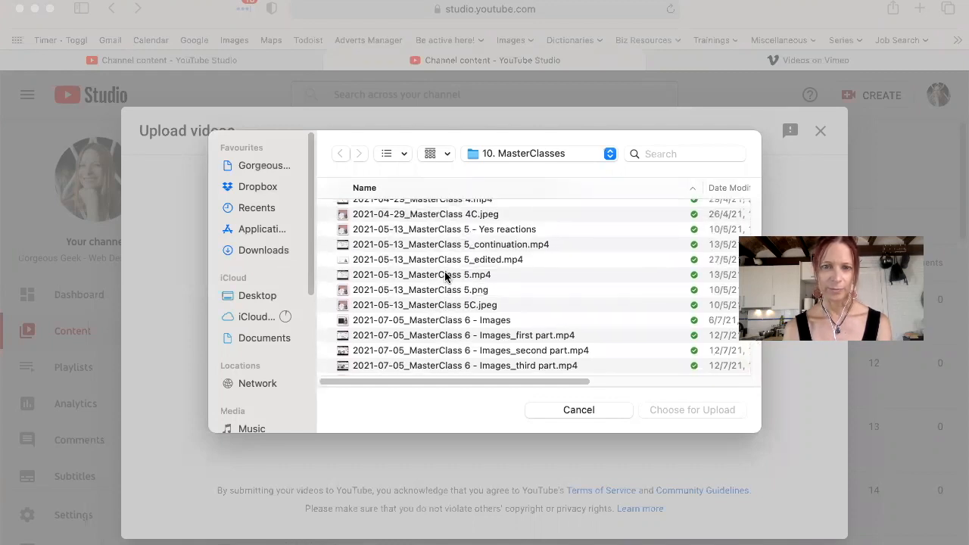
pyautogui.click(447, 278)
pyautogui.click(673, 410)
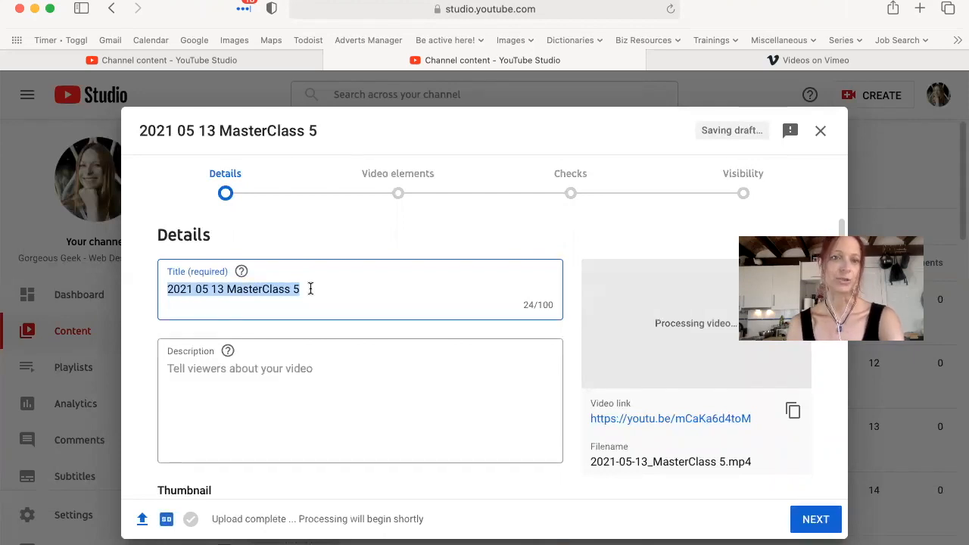
# - Review the video's title, description, thumbnail and audience settings, and expand the advanced age restriction options
pyautogui.click(301, 377)
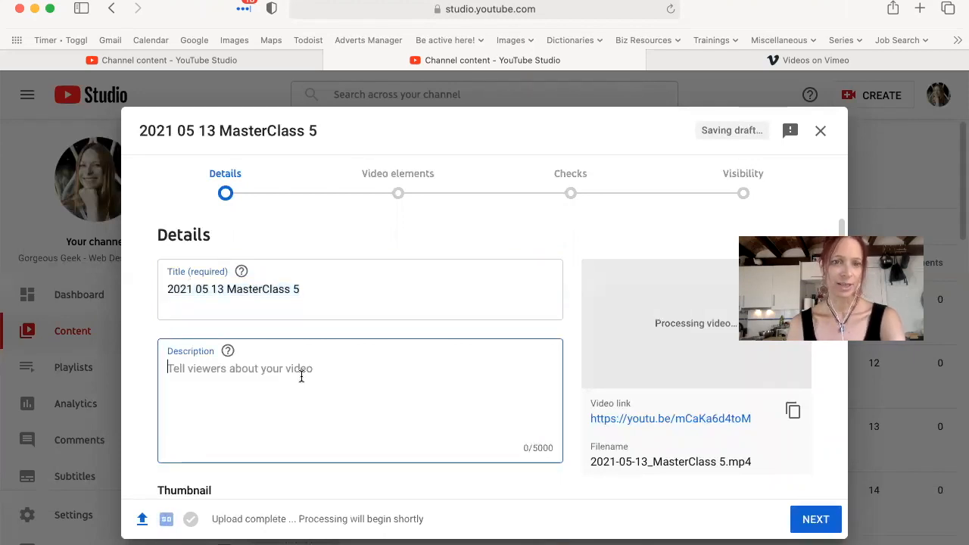
pyautogui.scroll(-3, 301, 375)
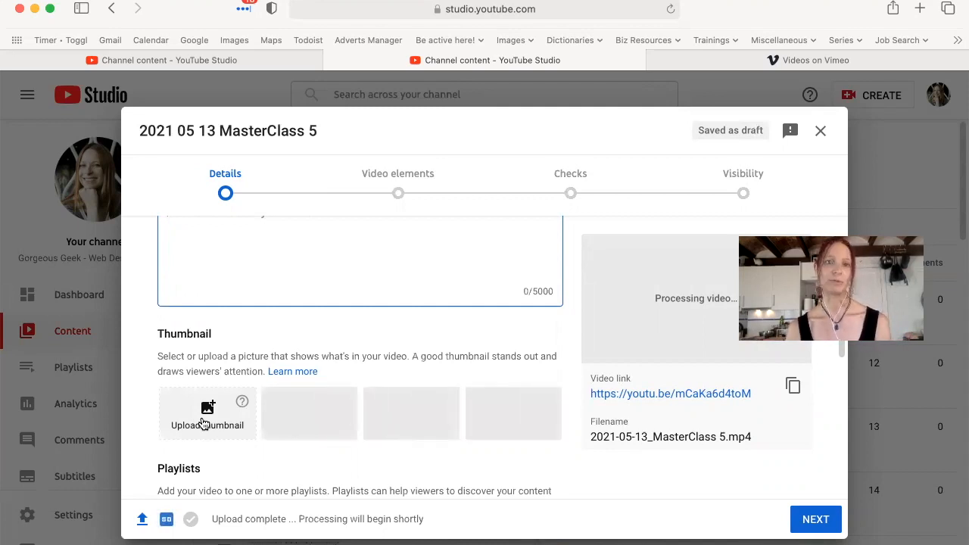
pyautogui.scroll(-8, 204, 424)
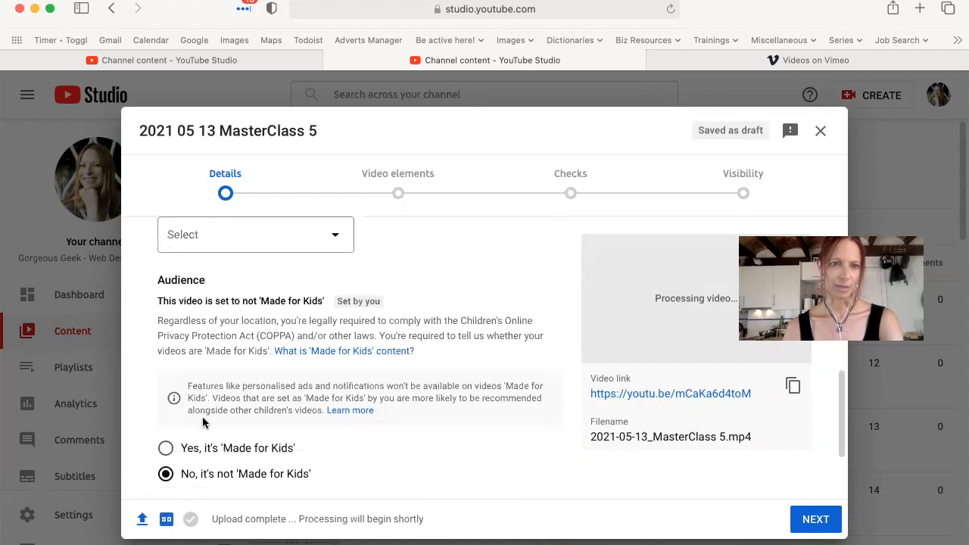
pyautogui.scroll(1, 206, 423)
pyautogui.scroll(-4, 384, 338)
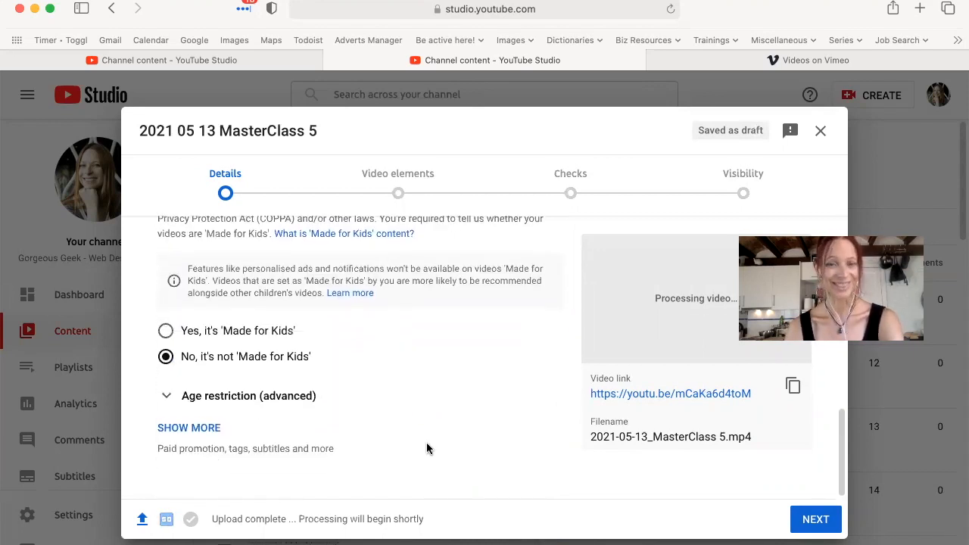
pyautogui.click(168, 396)
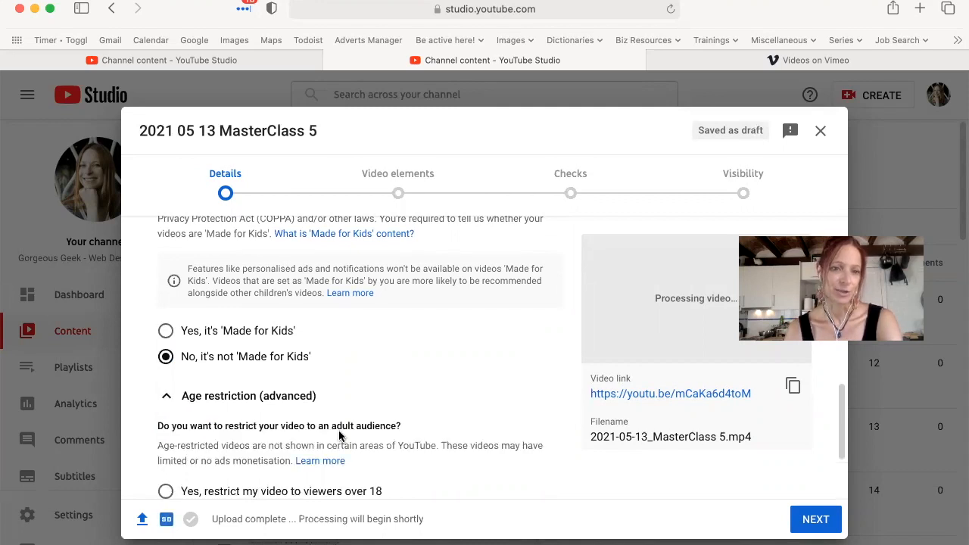
pyautogui.scroll(-3, 340, 454)
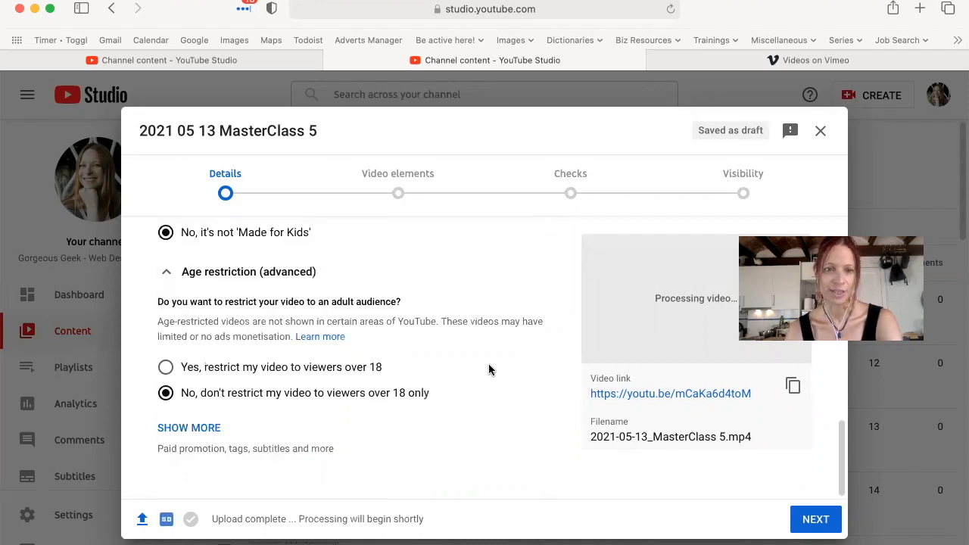
pyautogui.scroll(10, 488, 367)
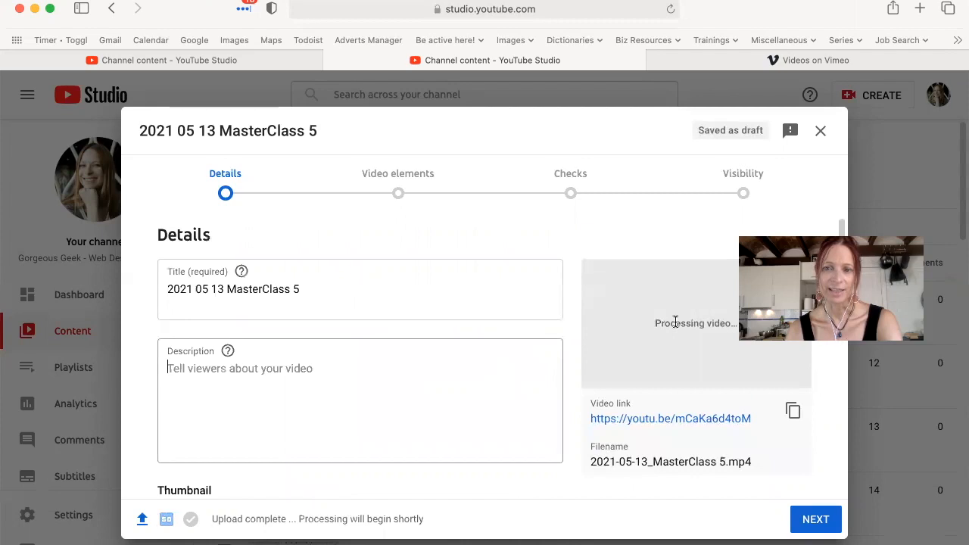
pyautogui.click(431, 390)
pyautogui.scroll(-1, 470, 409)
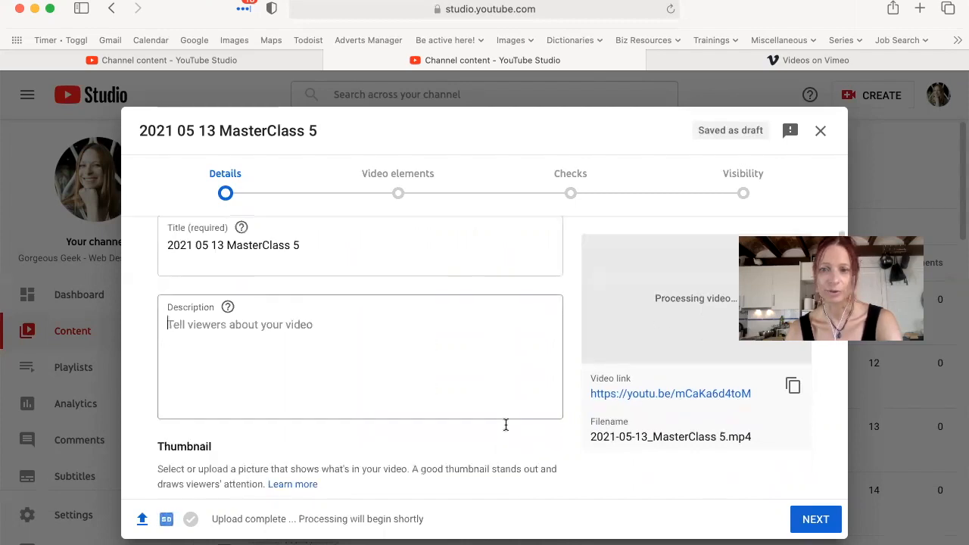
# - Advance from the video details through the Video elements and Checks stages to the Visibility settings without adding any elements
pyautogui.click(811, 526)
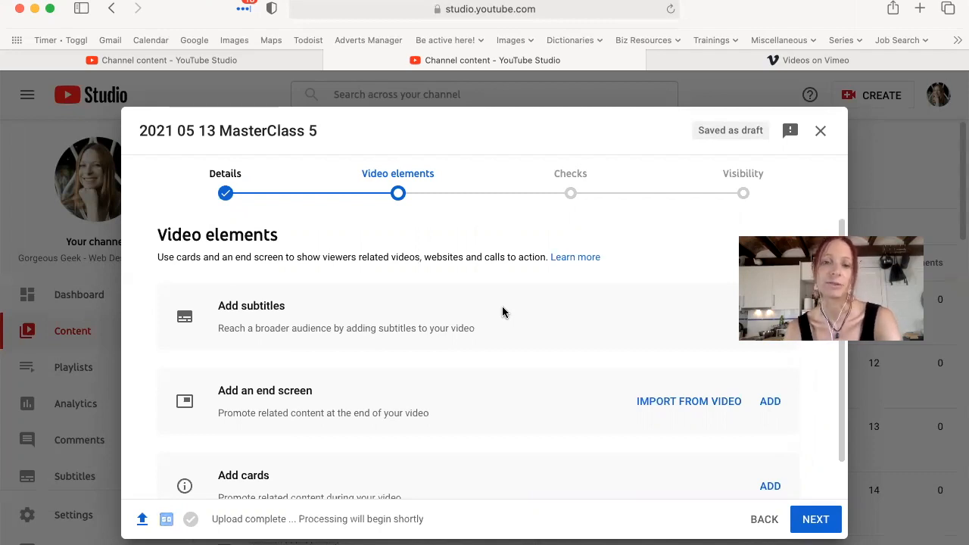
pyautogui.scroll(-1, 503, 312)
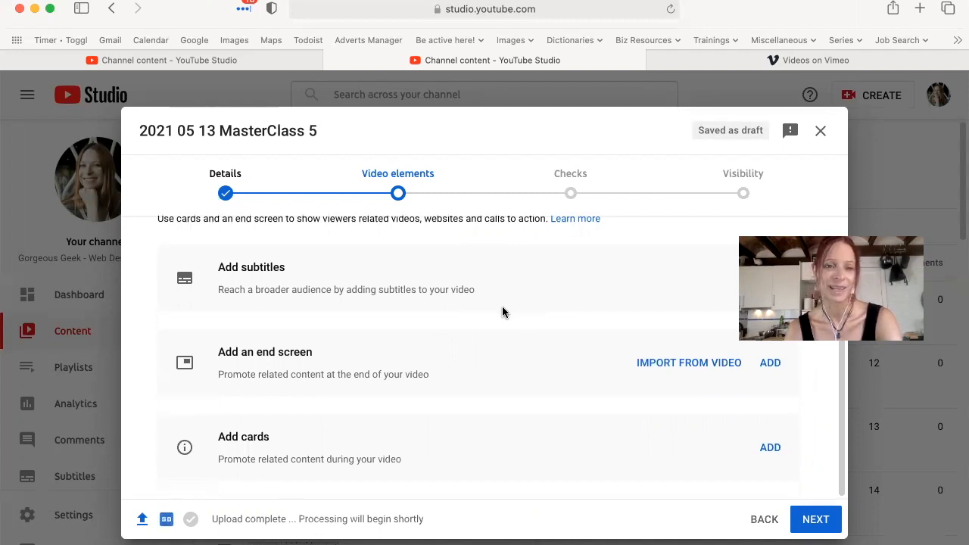
pyautogui.scroll(1, 560, 417)
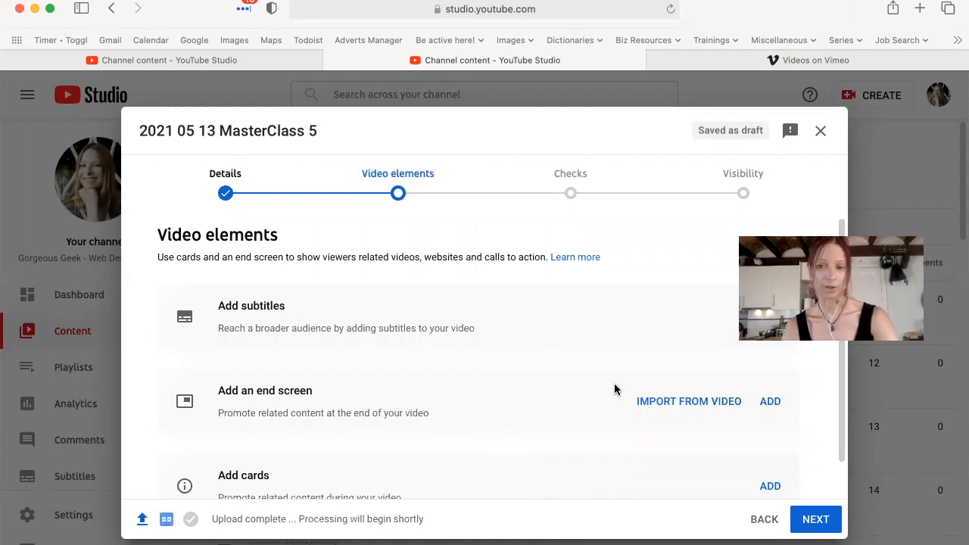
pyautogui.click(801, 524)
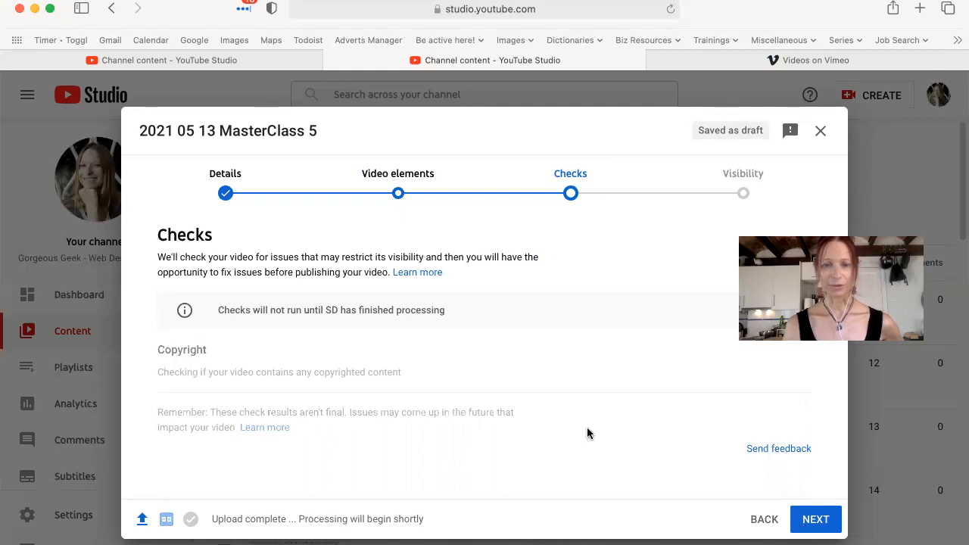
pyautogui.click(815, 521)
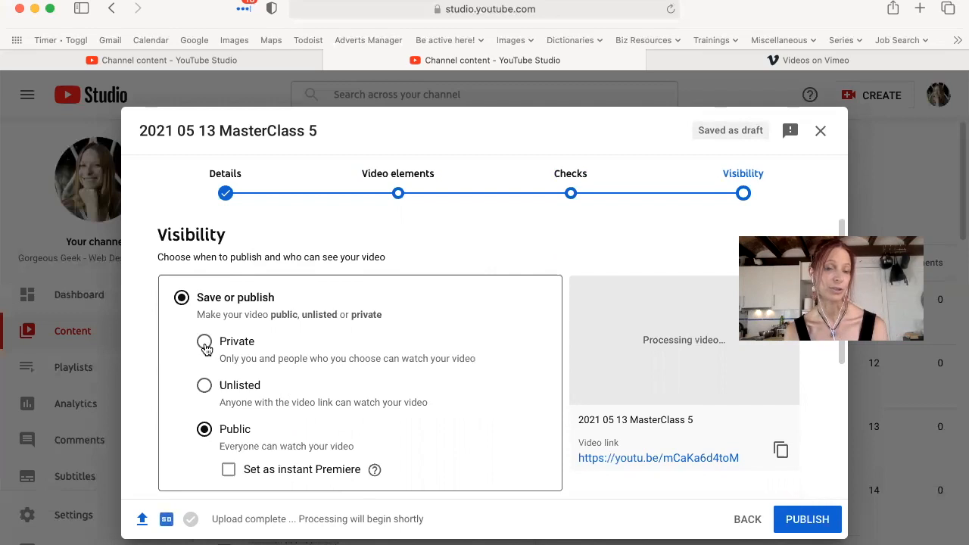
# - Set the video's visibility to Unlisted, save it, and close the video processing notice
pyautogui.click(205, 386)
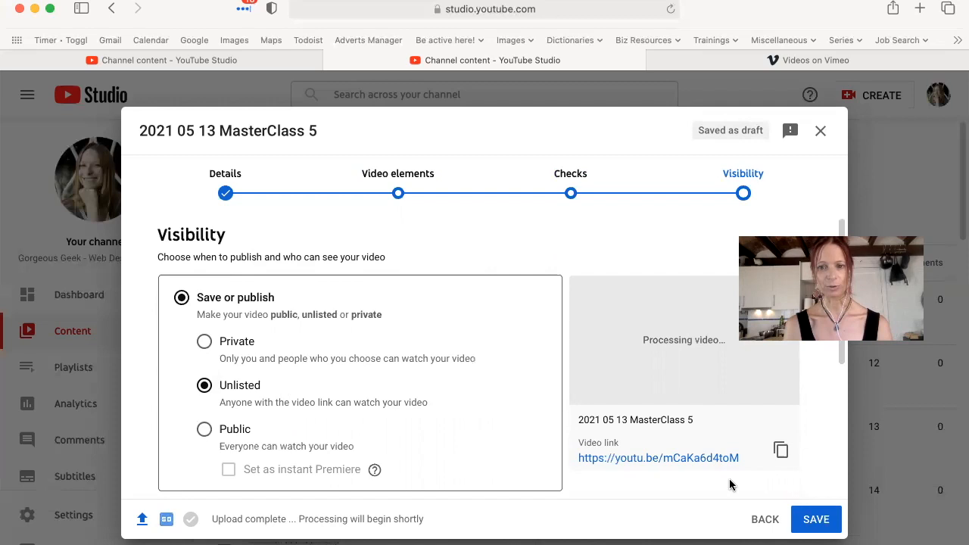
pyautogui.click(818, 521)
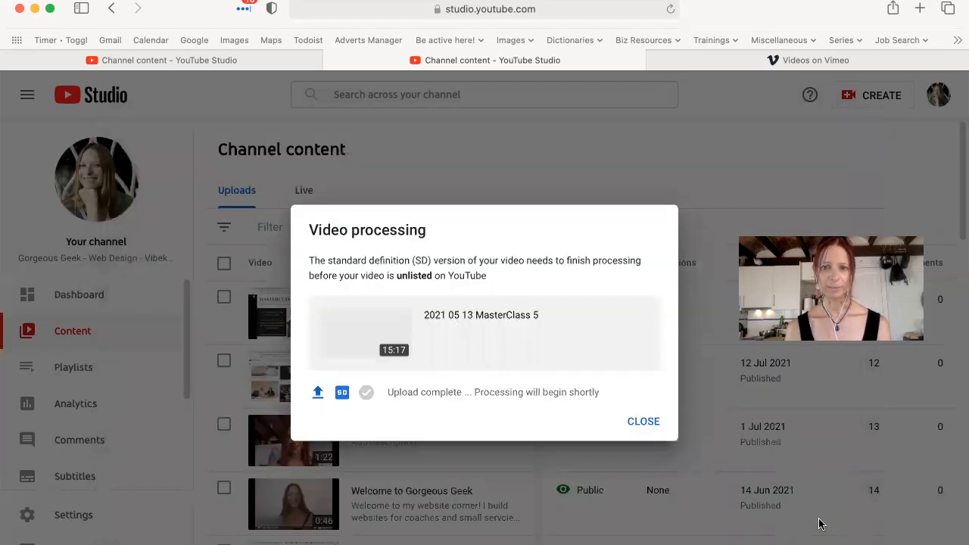
pyautogui.click(646, 425)
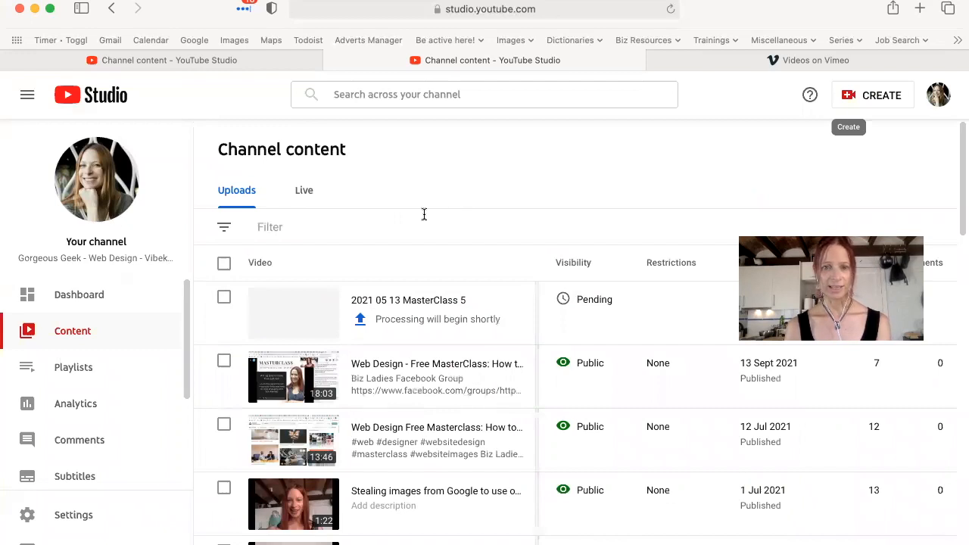
# - Switch to Vimeo and upload the video file 2021-05-13_MasterClass 5.mp4 from the 10. MasterClasses folder
pyautogui.click(754, 66)
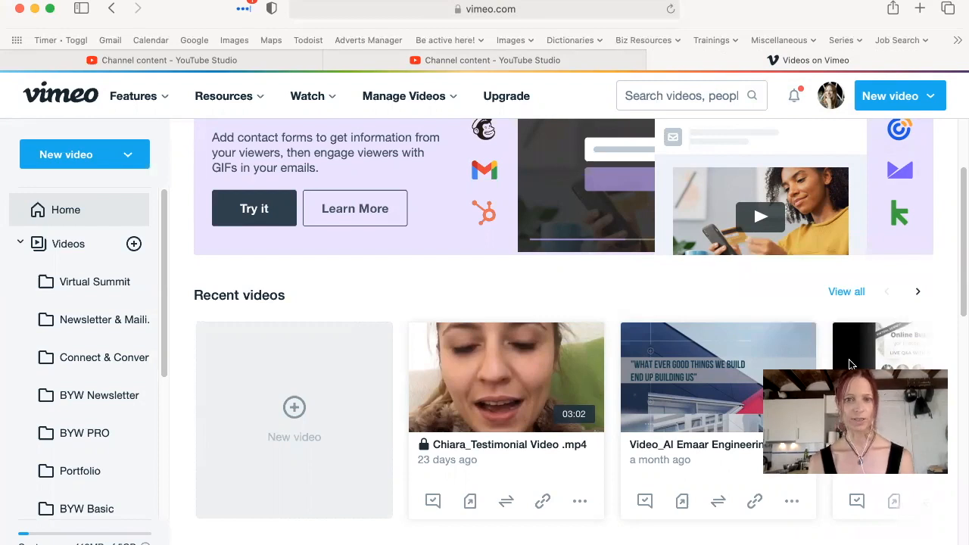
pyautogui.scroll(-1, 578, 257)
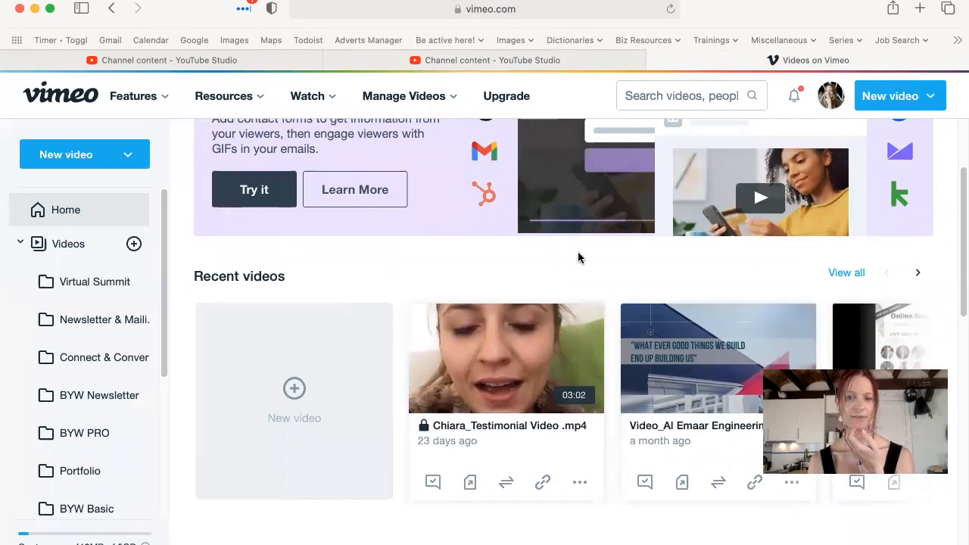
pyautogui.scroll(5, 578, 258)
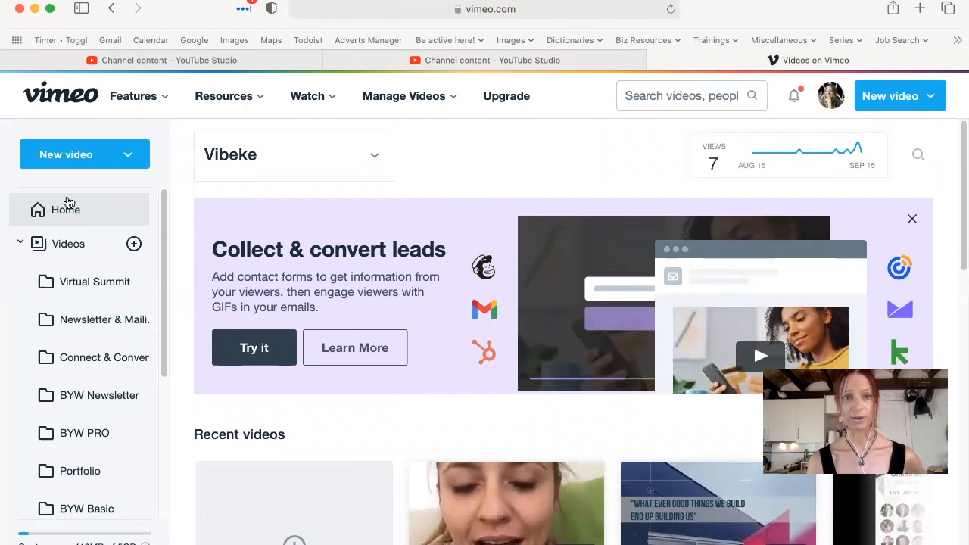
pyautogui.click(81, 159)
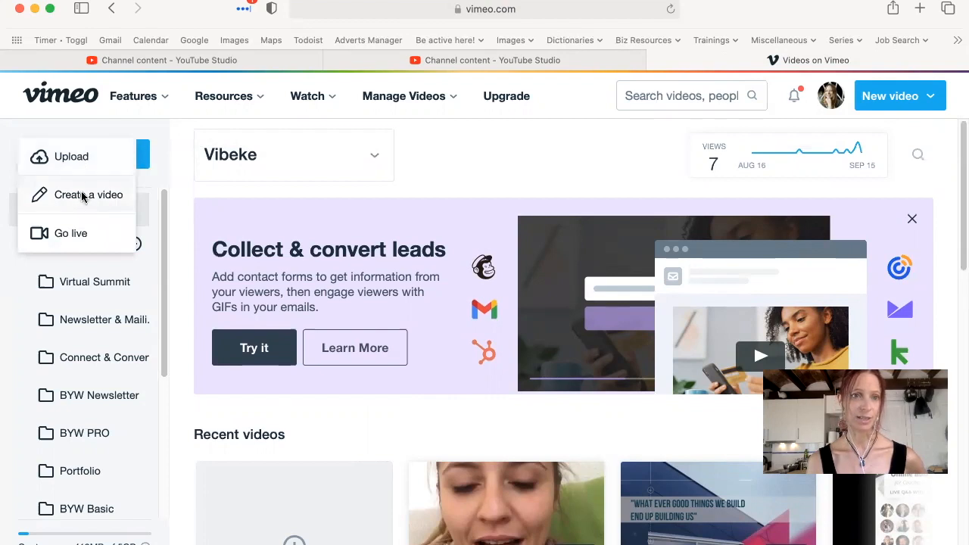
pyautogui.click(81, 160)
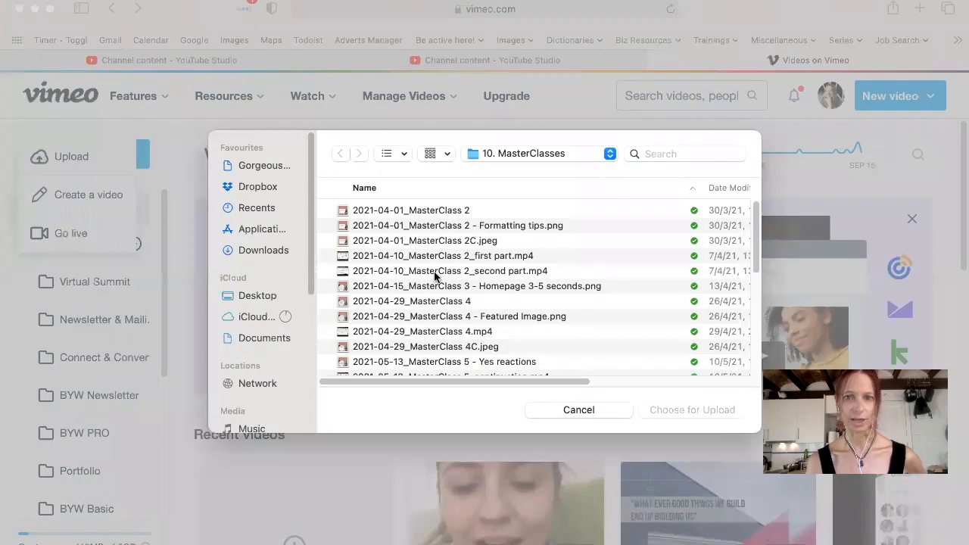
pyautogui.scroll(-3, 435, 277)
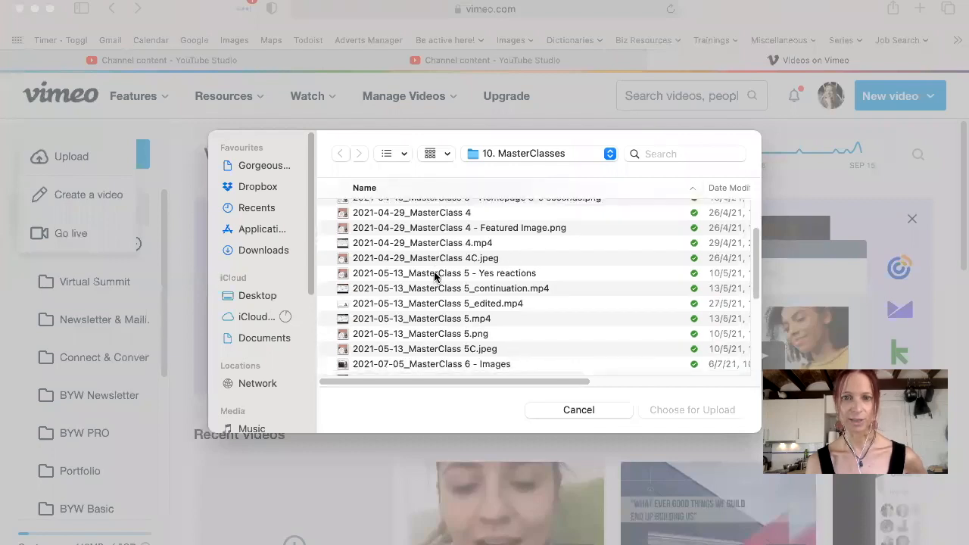
pyautogui.click(441, 319)
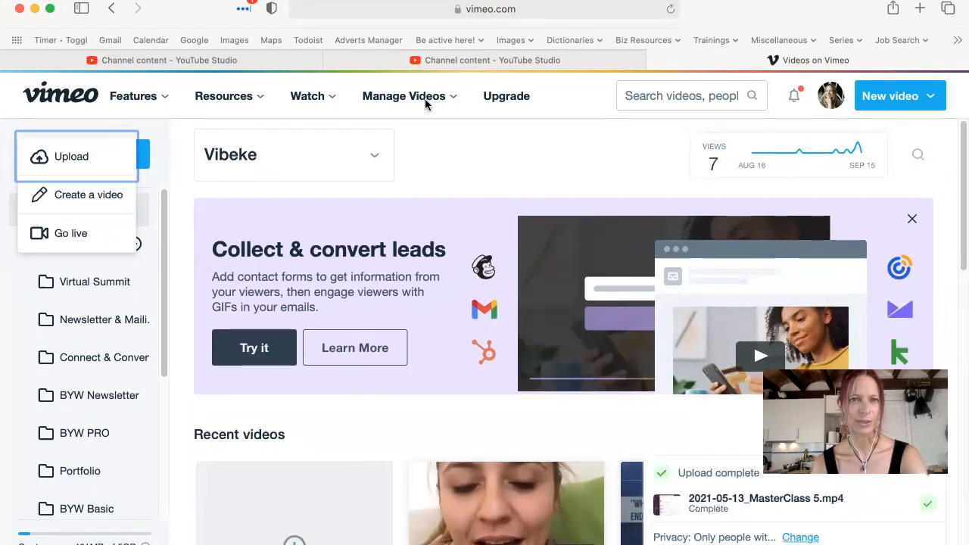
# - Return to YouTube Studio and open the newly uploaded unlisted video on its YouTube watch page
pyautogui.click(373, 64)
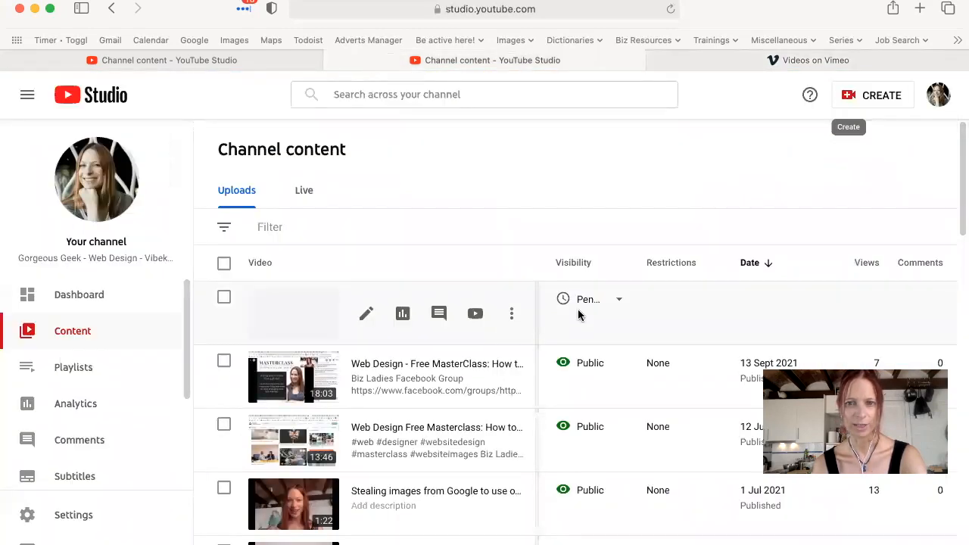
pyautogui.moveTo(581, 303)
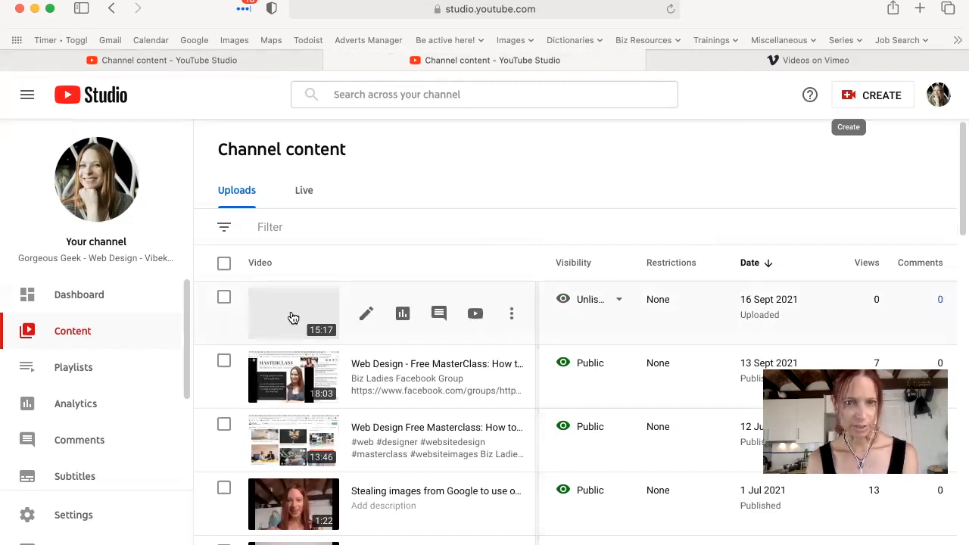
pyautogui.click(476, 314)
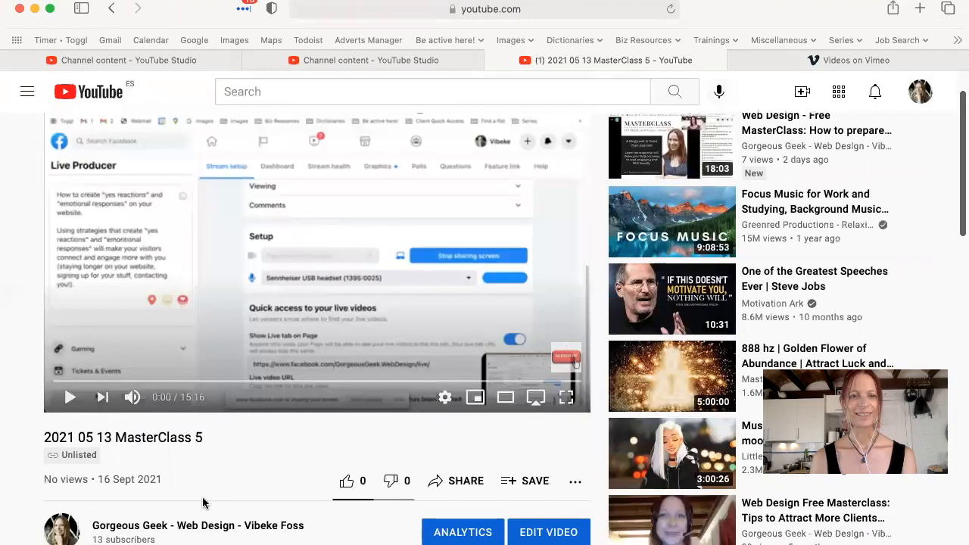
pyautogui.scroll(-2, 337, 469)
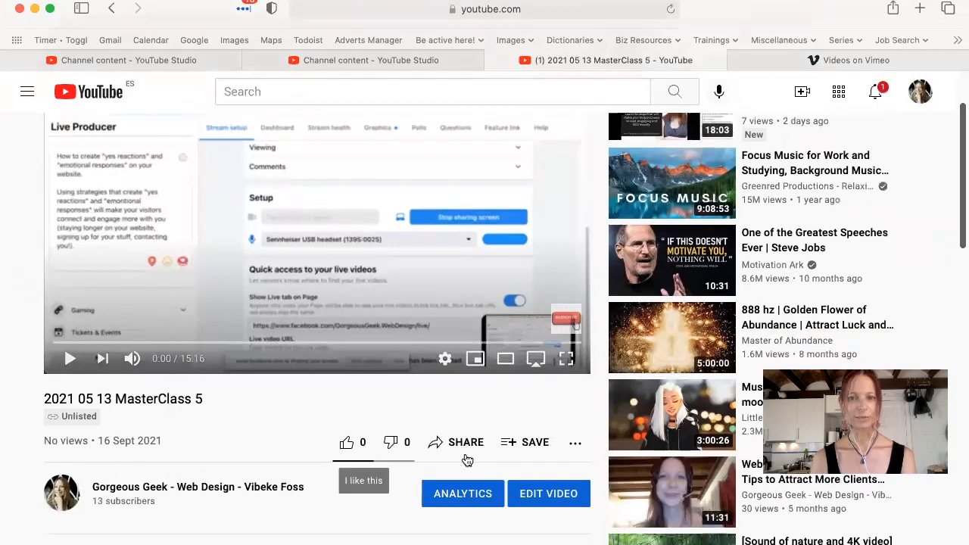
# - Open the video's embed sharing option and copy the full iframe embed code
pyautogui.click(465, 447)
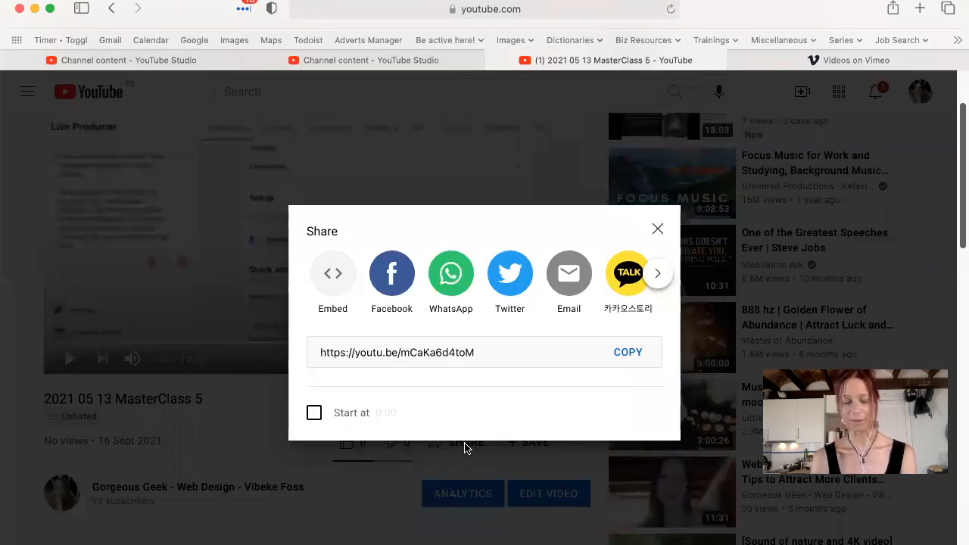
pyautogui.click(333, 277)
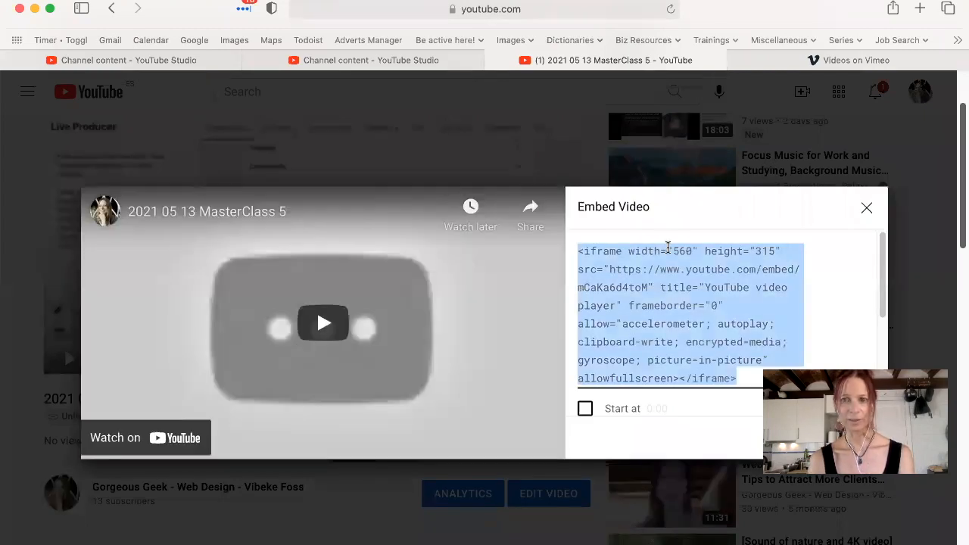
pyautogui.rightClick(670, 248)
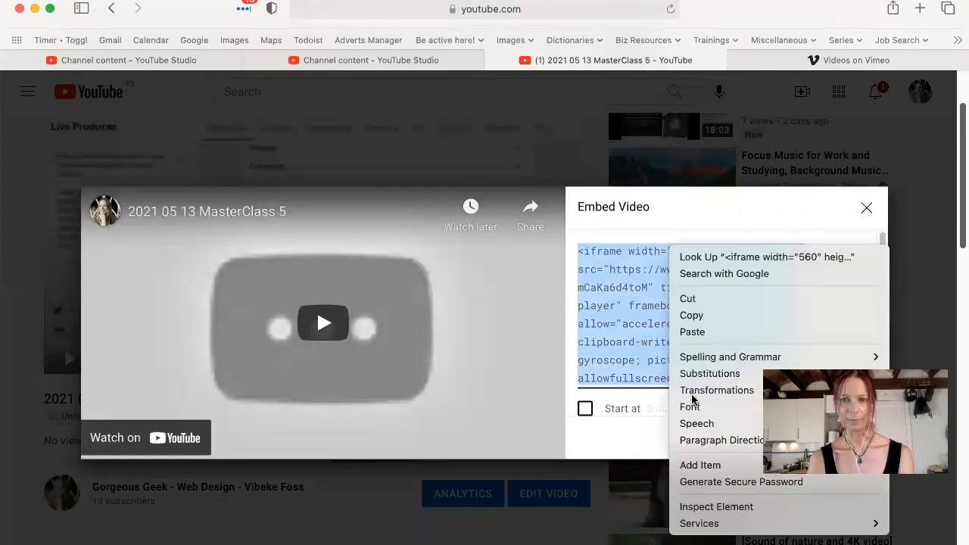
pyautogui.click(691, 315)
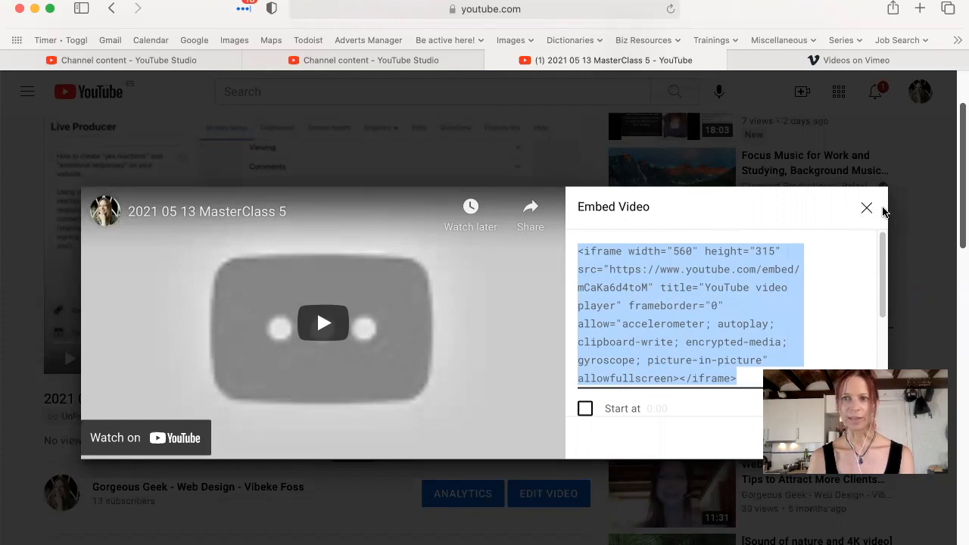
# - Switch to Google Chrome and paste the YouTube embed code into the Text view of the Embed video test page in WordPress
pyautogui.press('super+Tab')
pyautogui.press('super+Tab')
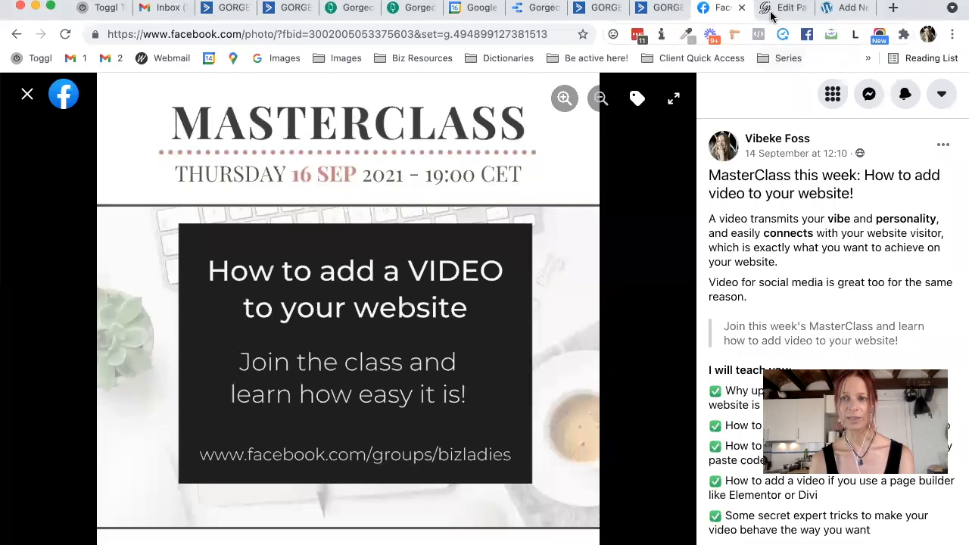
pyautogui.click(780, 7)
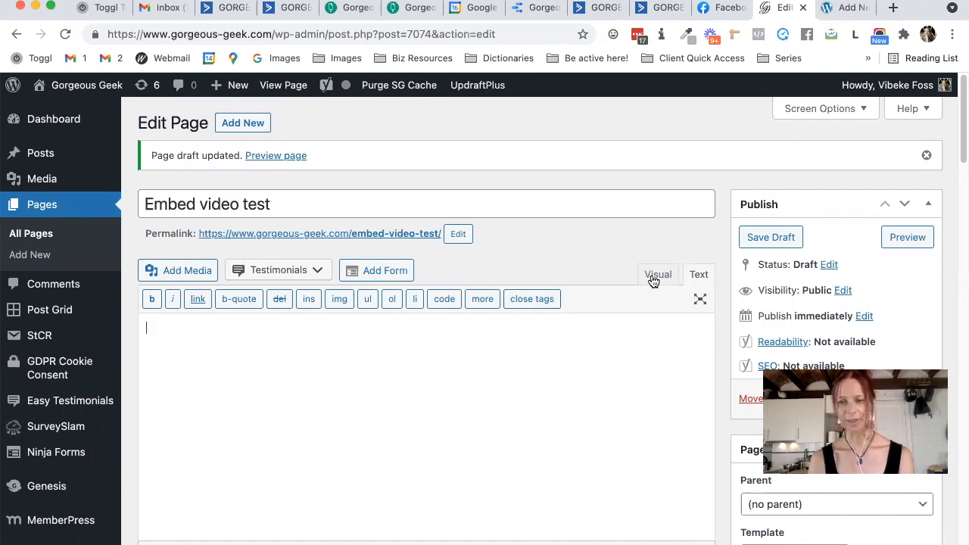
pyautogui.click(492, 348)
pyautogui.press('super+v')
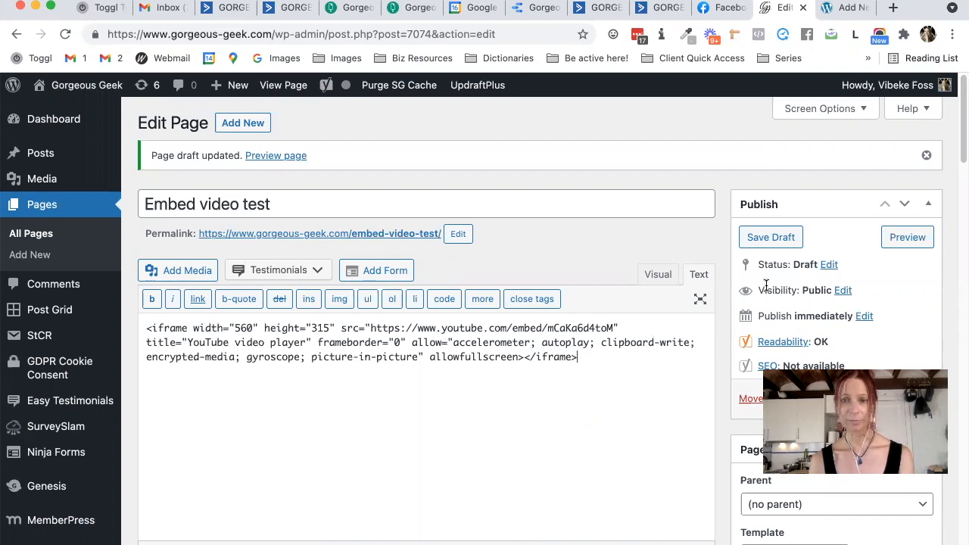
# - Preview the Embed video test page, briefly play and pause the embedded video, and compare the preview with the page editor
pyautogui.click(899, 242)
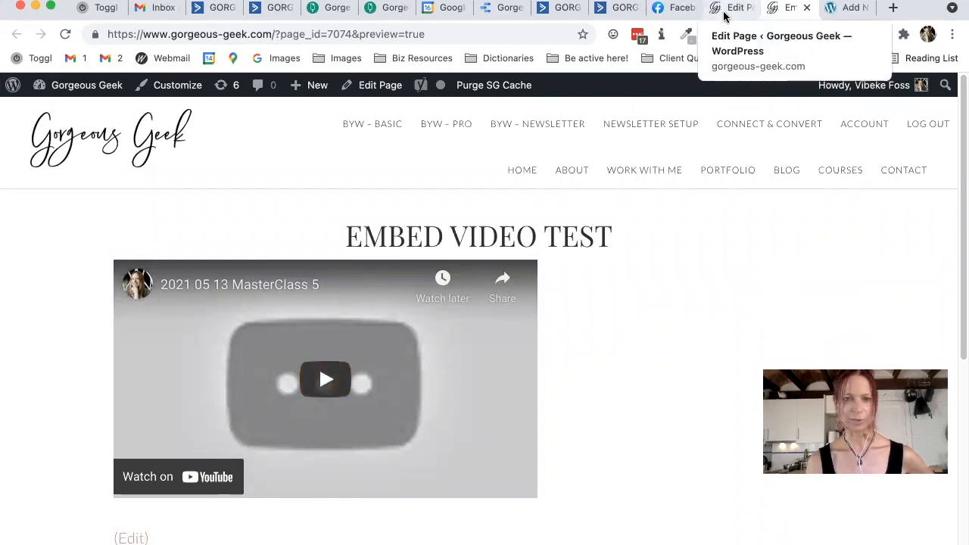
pyautogui.click(326, 382)
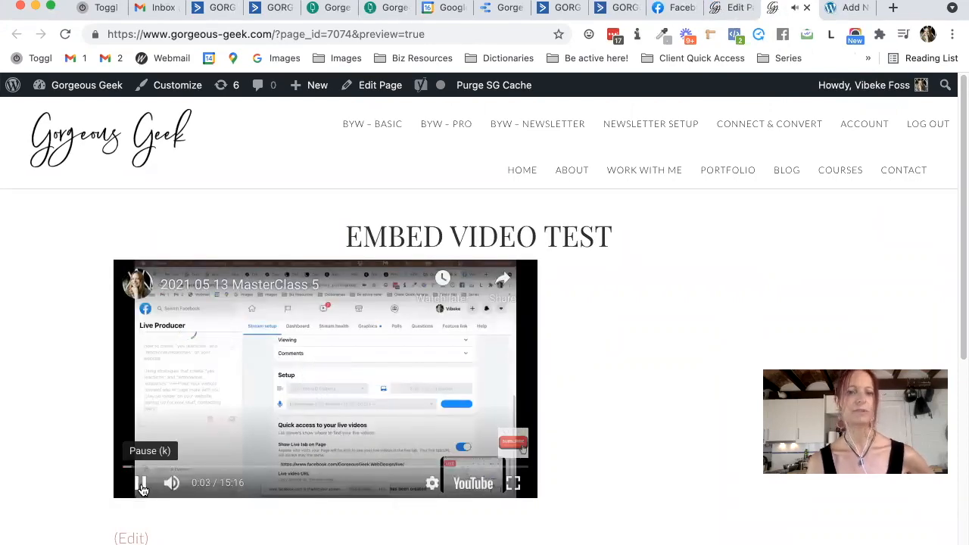
pyautogui.click(141, 484)
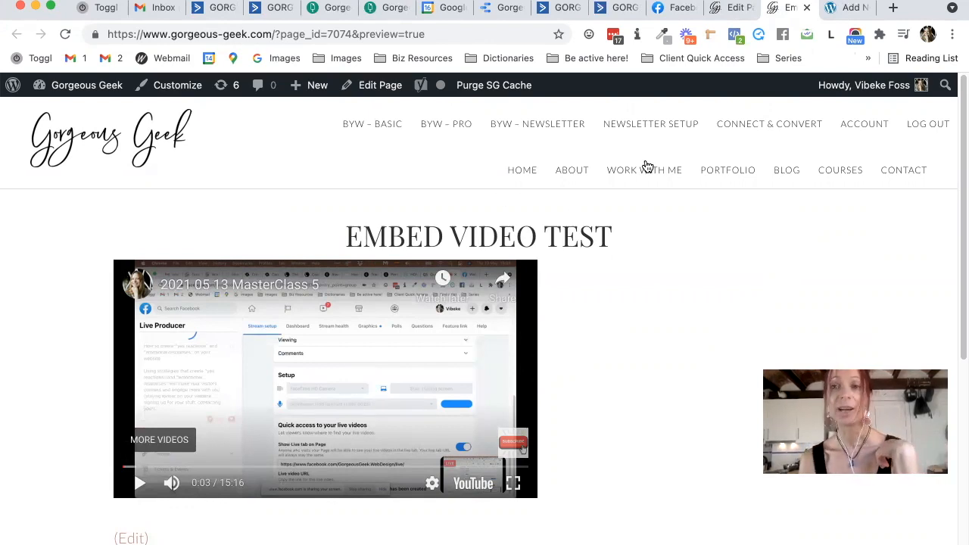
pyautogui.click(727, 11)
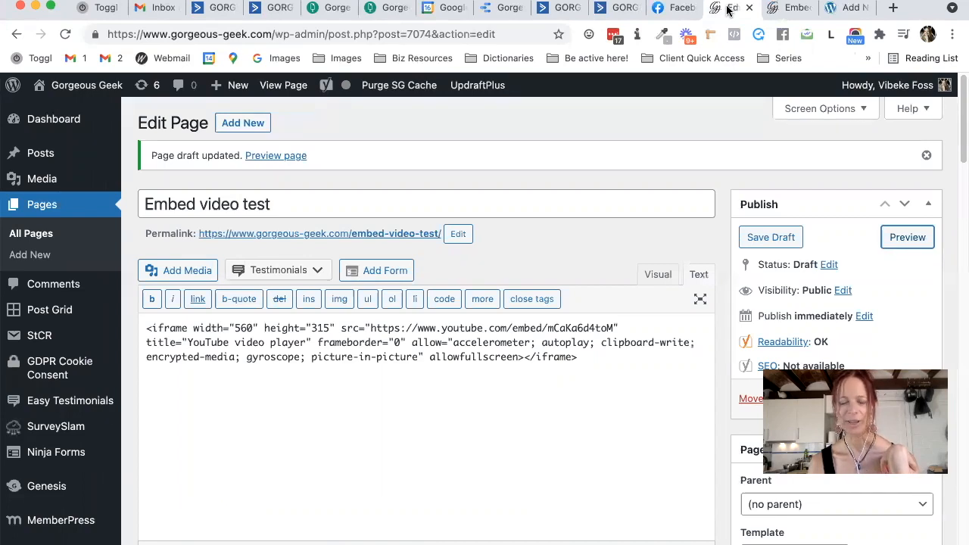
pyautogui.click(785, 11)
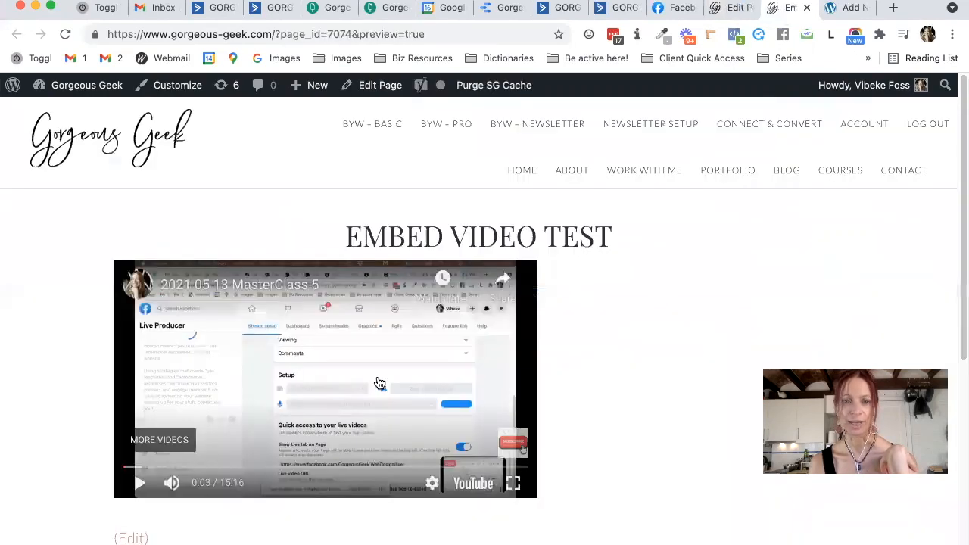
# - Wrap the iframe code in the page editor with opening <p> and closing </p> tags
pyautogui.click(723, 11)
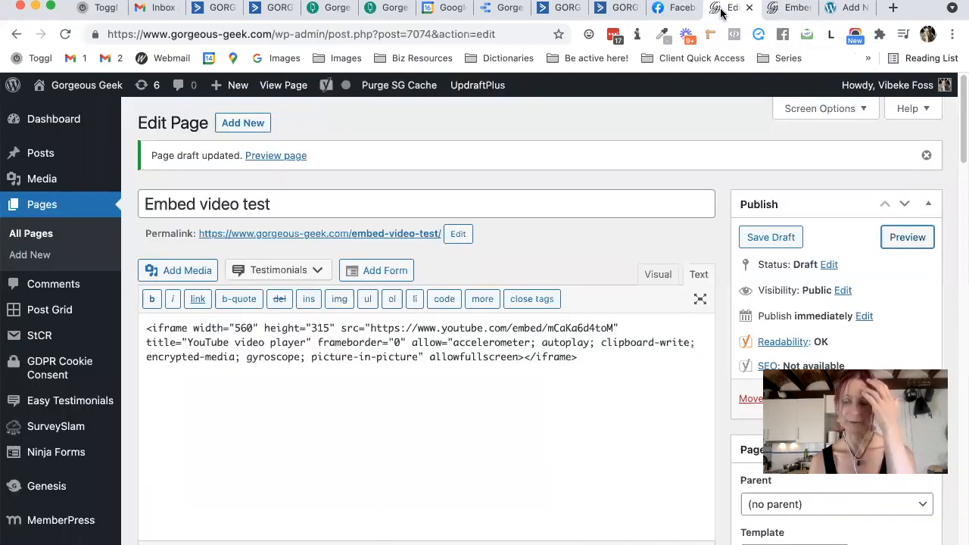
pyautogui.click(147, 328)
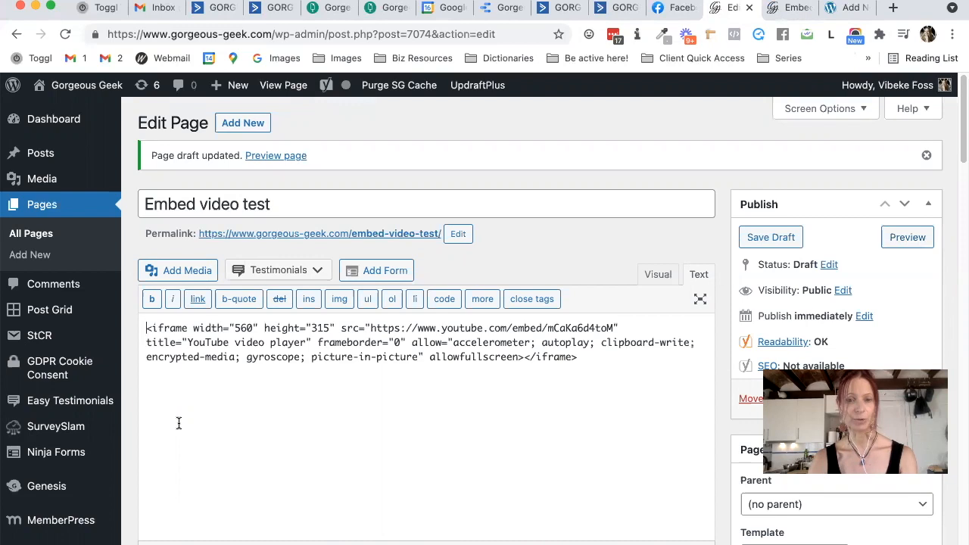
pyautogui.write('<p')
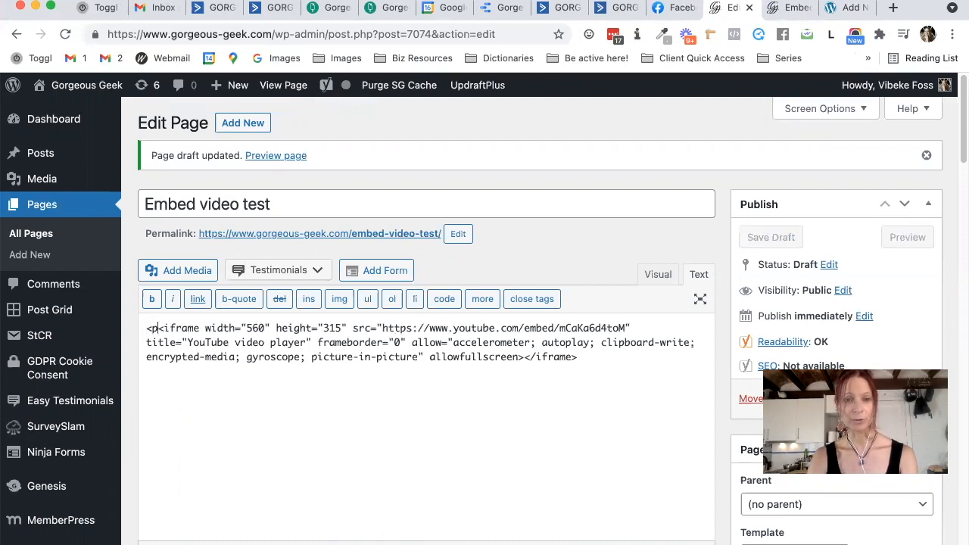
pyautogui.write('>')
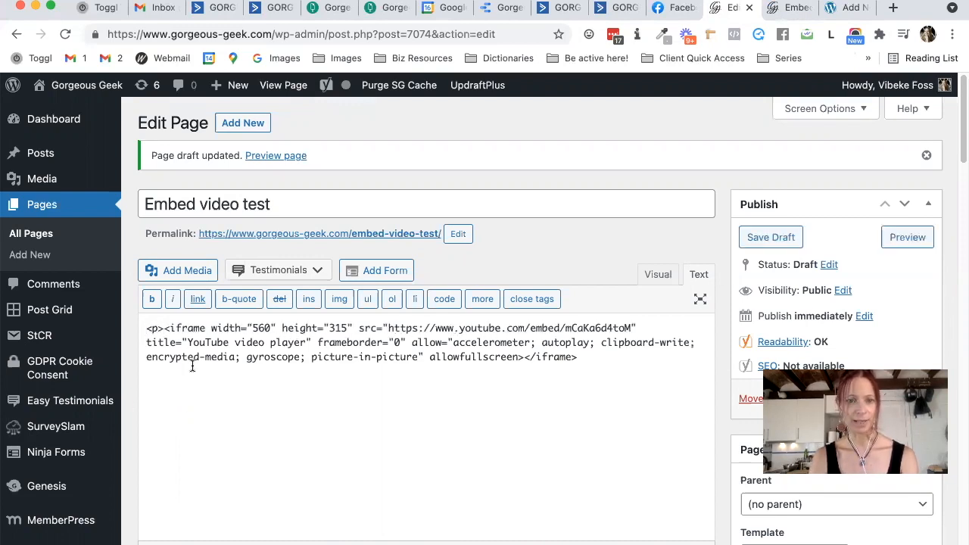
pyautogui.moveTo(164, 329); pyautogui.dragTo(133, 331)
pyautogui.click(595, 360)
pyautogui.press('super+v')
pyautogui.click(585, 359)
pyautogui.write('/')
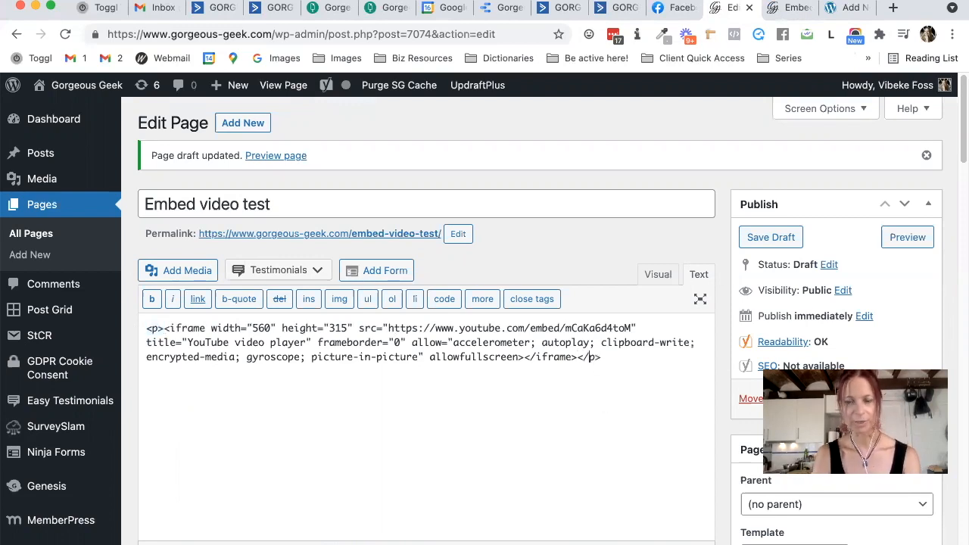
# - Add the attribute style="text-align: center;" to the opening paragraph tag around the iframe
pyautogui.click(156, 328)
pyautogui.write('style=')
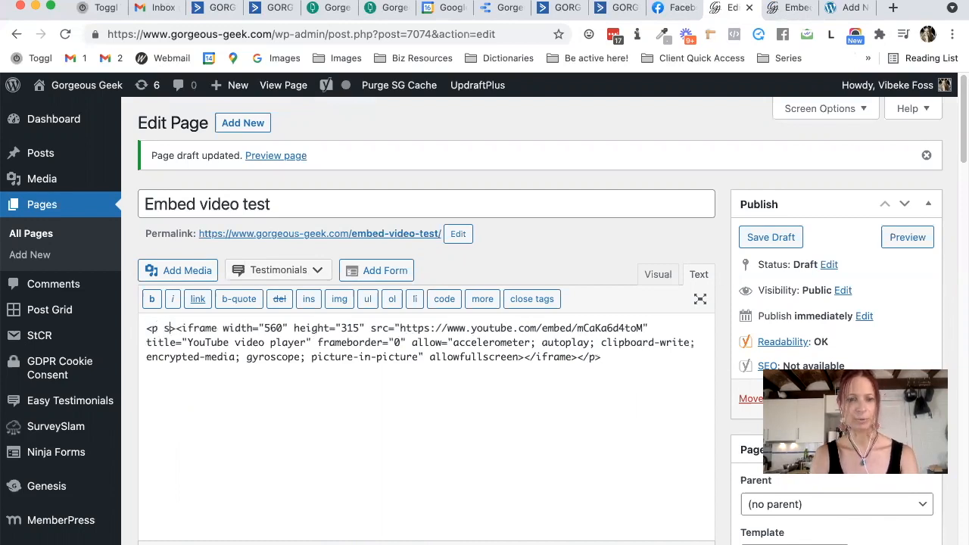
pyautogui.write('"text-ali')
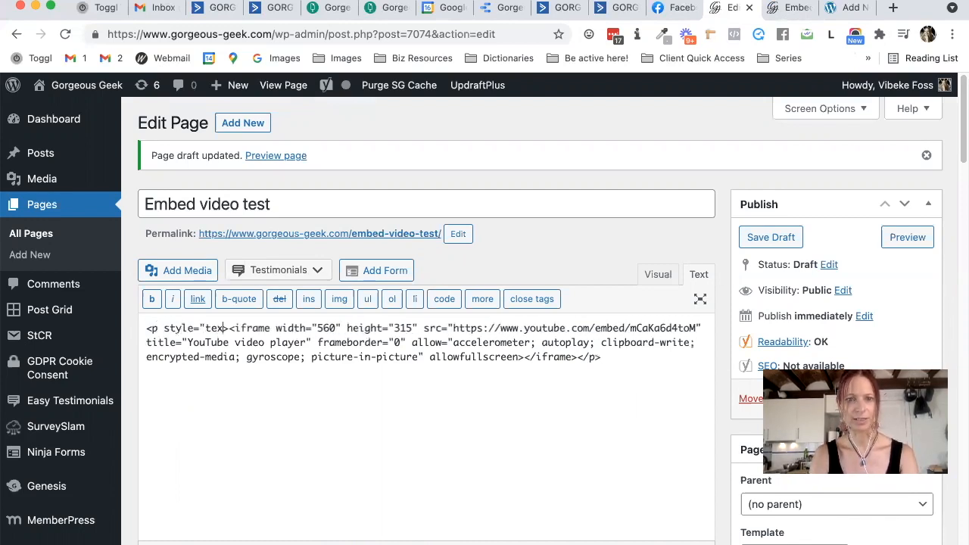
pyautogui.write('gn: center;')
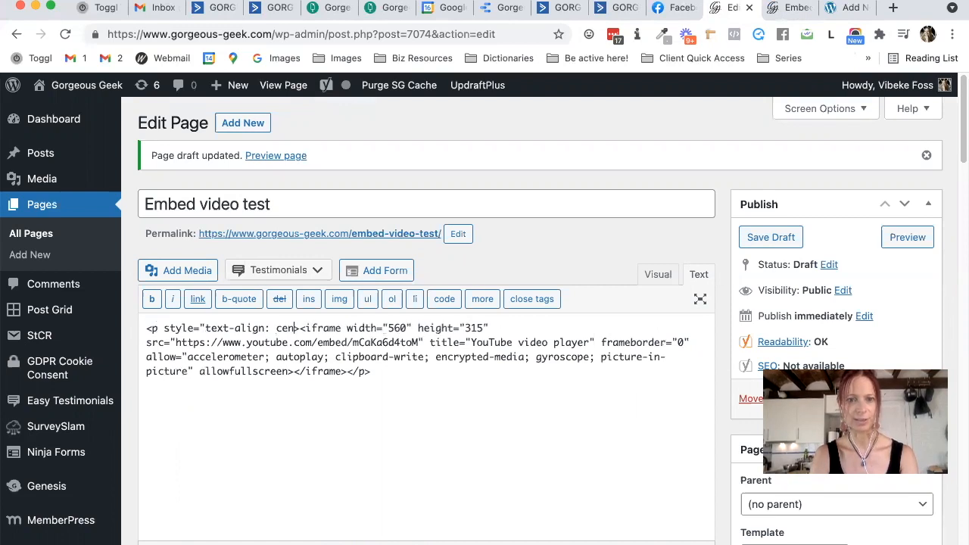
pyautogui.write('"')
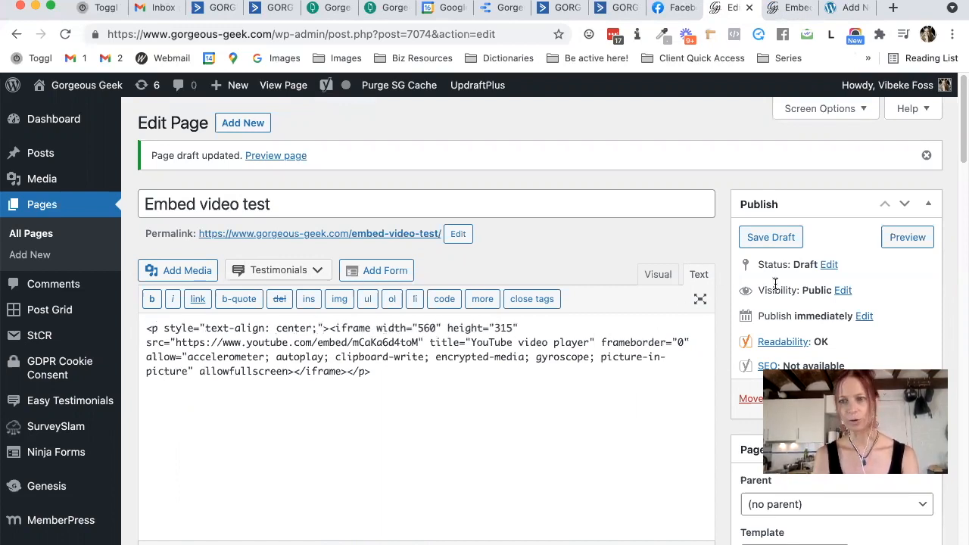
# - Preview the page to check the video's centering, and return to the code in the page editor
pyautogui.click(908, 237)
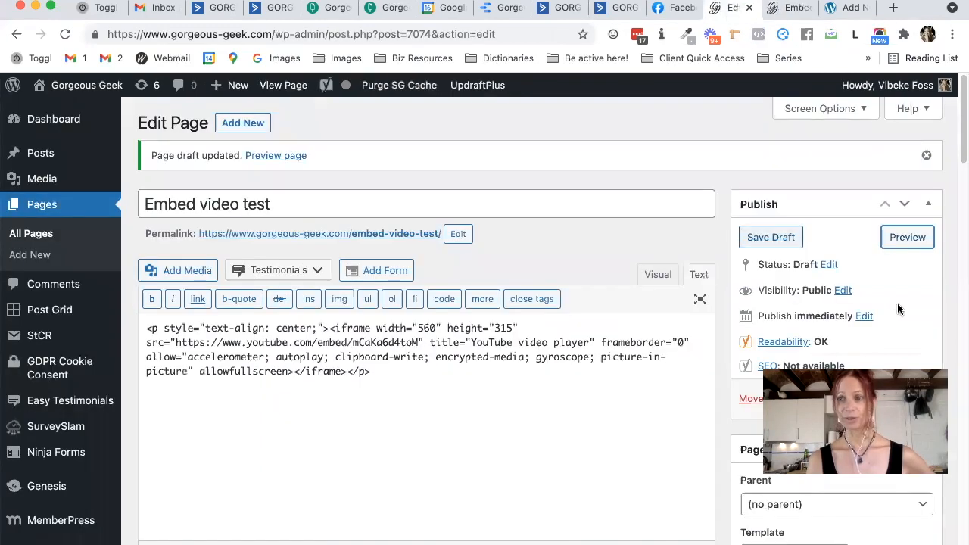
pyautogui.scroll(-1, 898, 308)
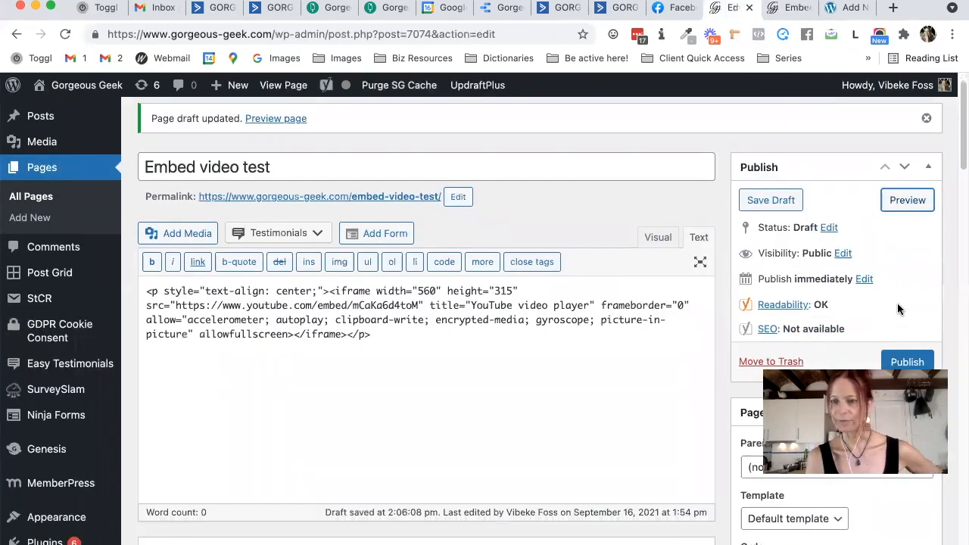
pyautogui.scroll(1, 547, 362)
pyautogui.click(461, 368)
# - Switch to Vimeo in Safari and open the 2021-05-13_MasterClass 5 video from the recent videos
pyautogui.press('super+Tab')
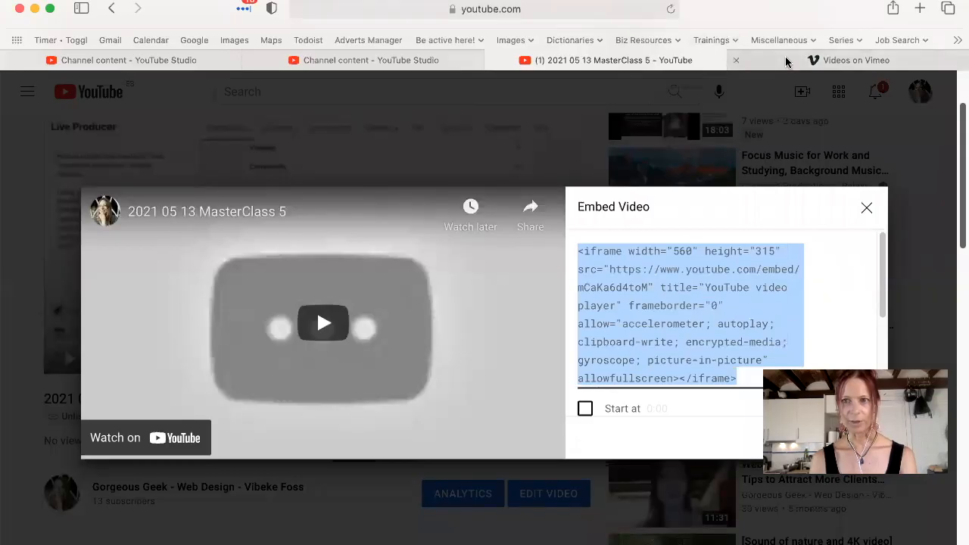
pyautogui.click(786, 62)
pyautogui.scroll(-3, 398, 356)
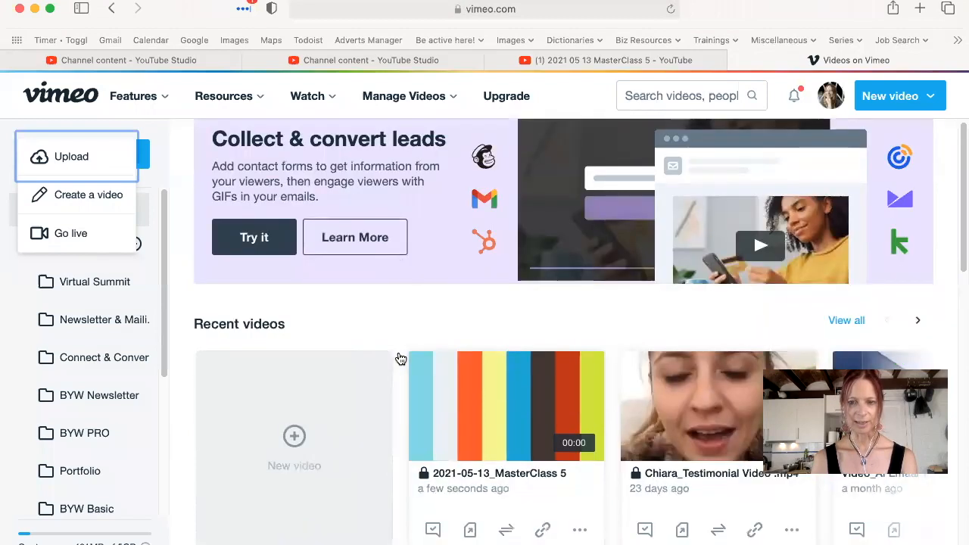
pyautogui.scroll(-1, 512, 331)
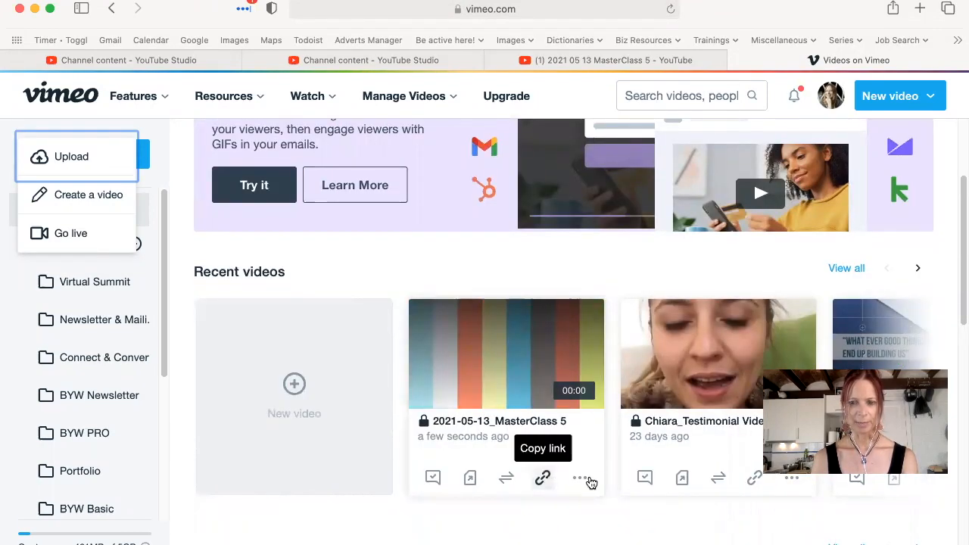
pyautogui.click(583, 482)
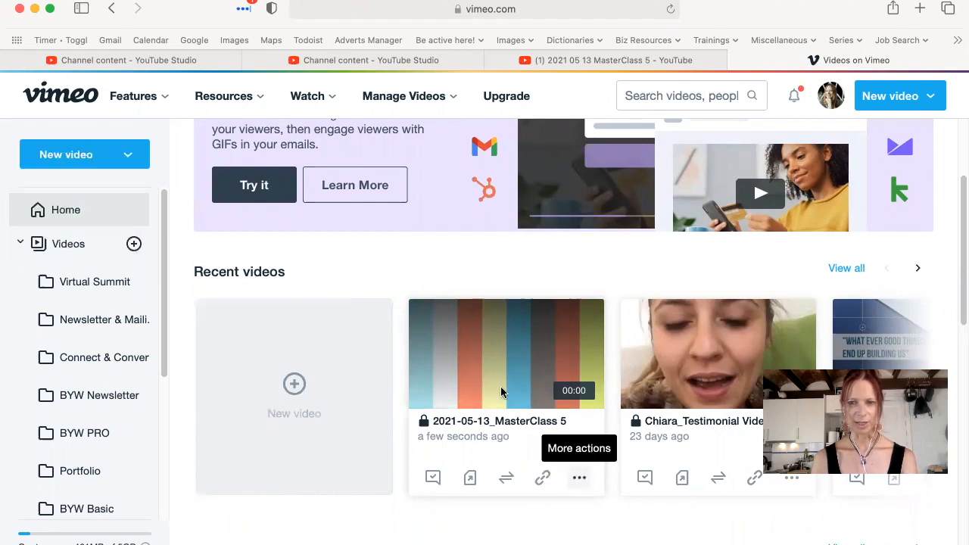
pyautogui.click(498, 371)
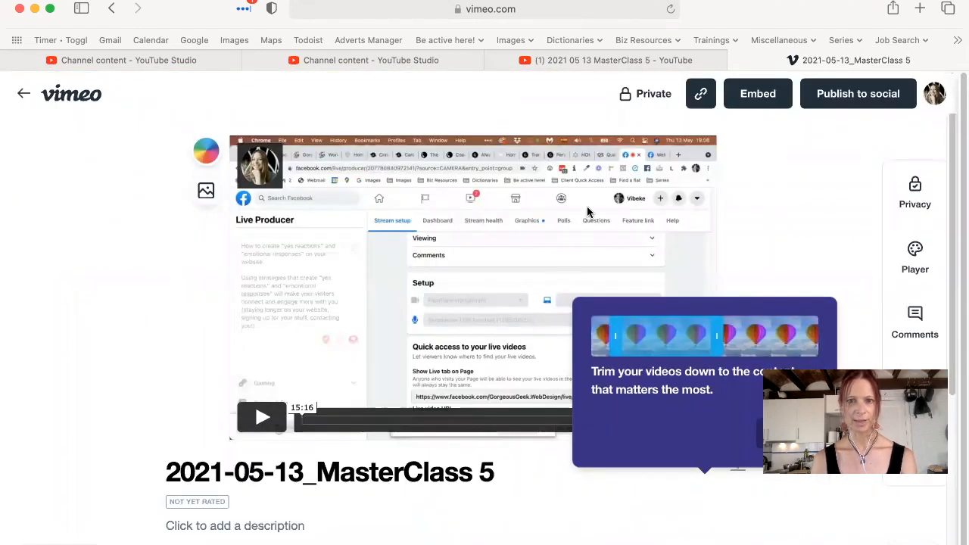
# - Copy the Vimeo video's embed code with the Responsive option and switch back to Google Chrome
pyautogui.click(768, 99)
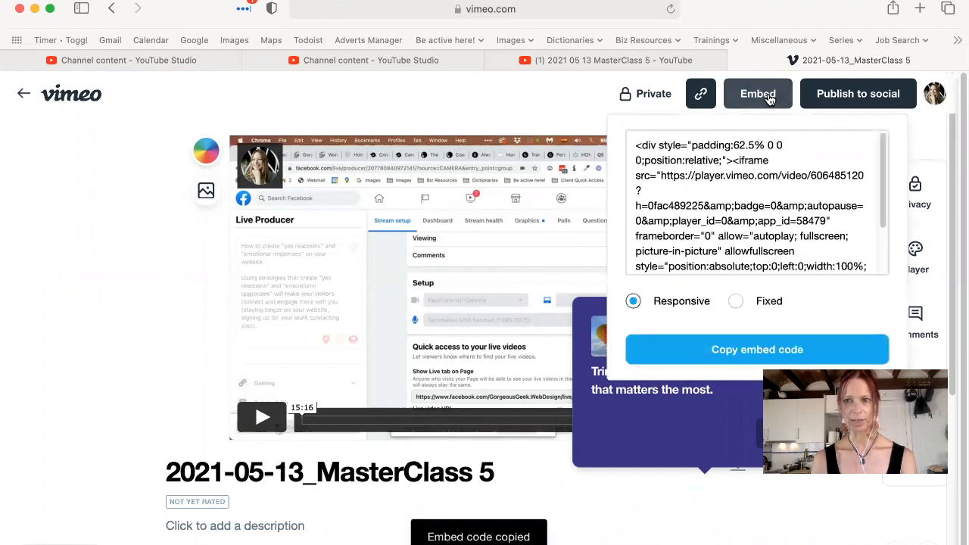
pyautogui.click(727, 189)
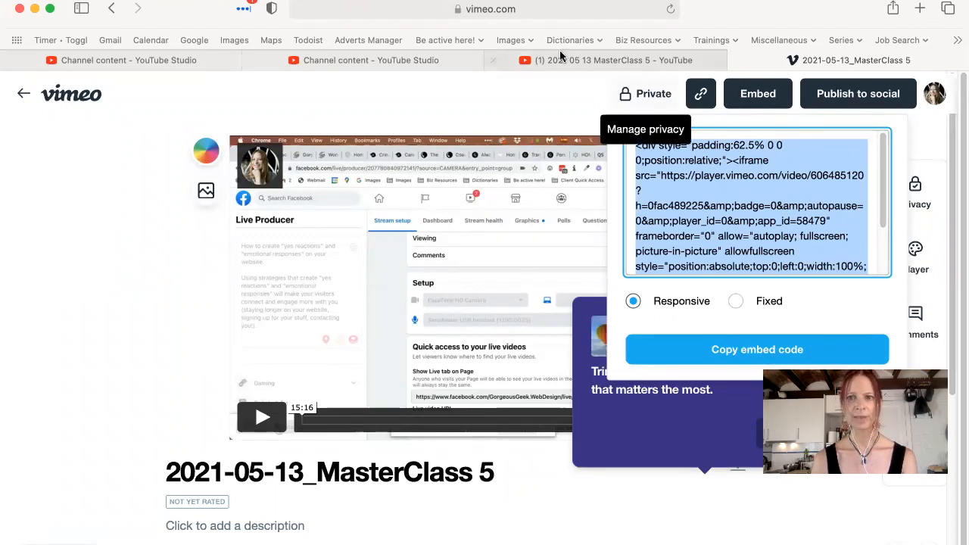
pyautogui.press('super+Tab')
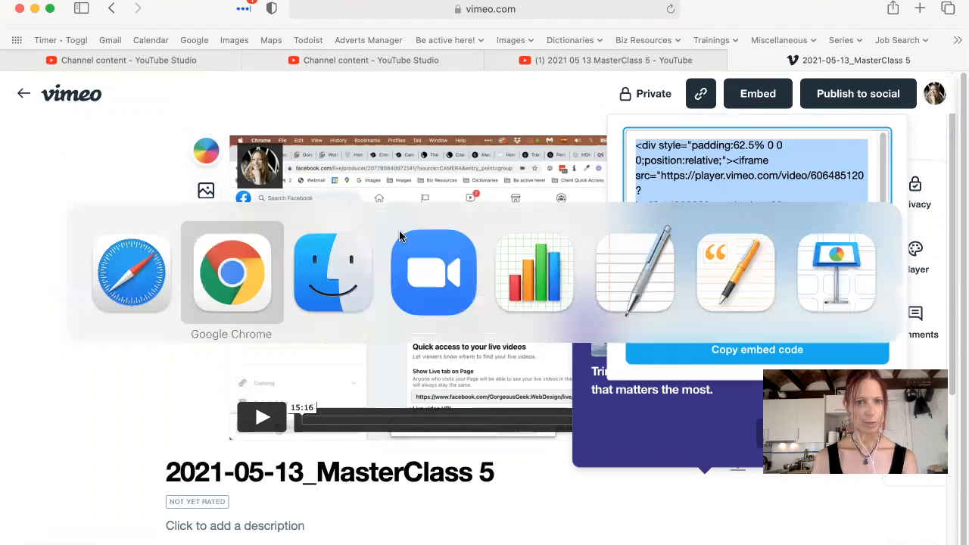
# - Add the label "Vimeo:" below the YouTube iframe code and paste the copied Vimeo embed code beneath it
pyautogui.click(399, 375)
pyautogui.press('Return')
pyautogui.press('Return')
pyautogui.press('Return')
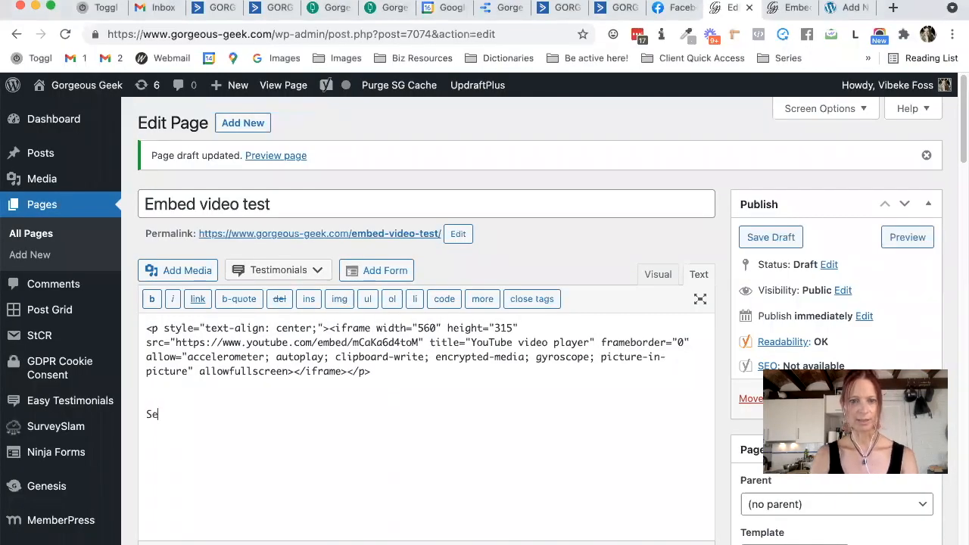
pyautogui.write('Vid')
pyautogui.press('BackSpace')
pyautogui.write('meo:')
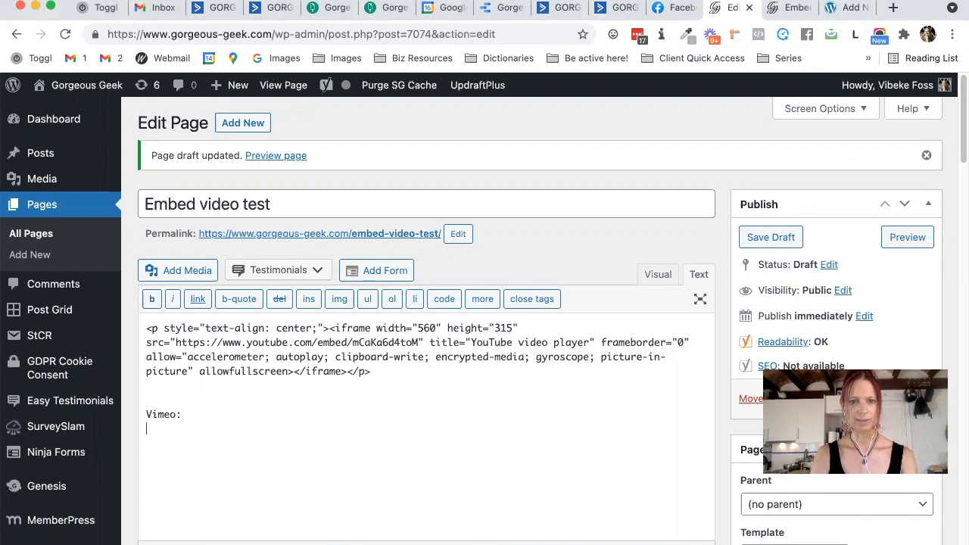
pyautogui.press('Return')
pyautogui.press('Return')
pyautogui.press('super+v')
# - Preview the page and compare the size and alignment of the embedded YouTube and Vimeo videos
pyautogui.scroll(-2, 515, 429)
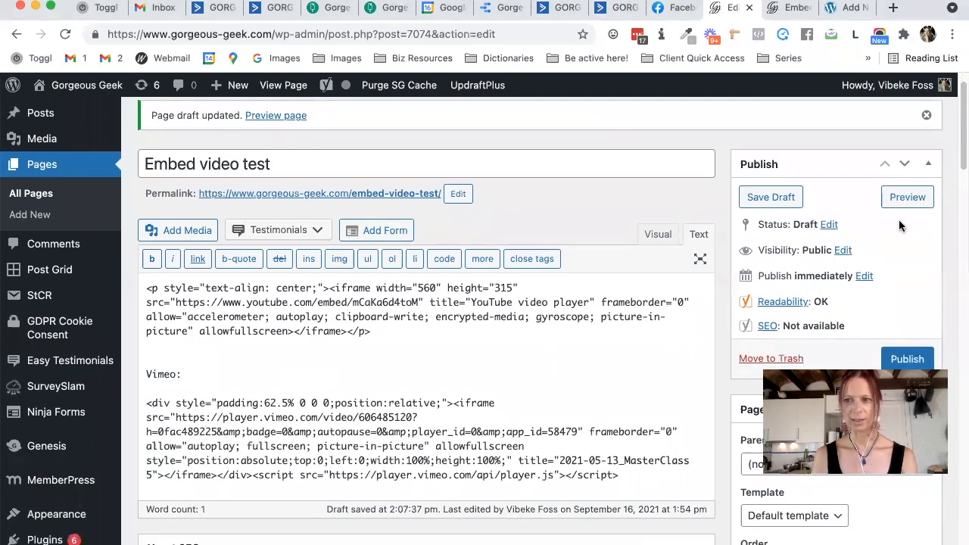
pyautogui.click(906, 196)
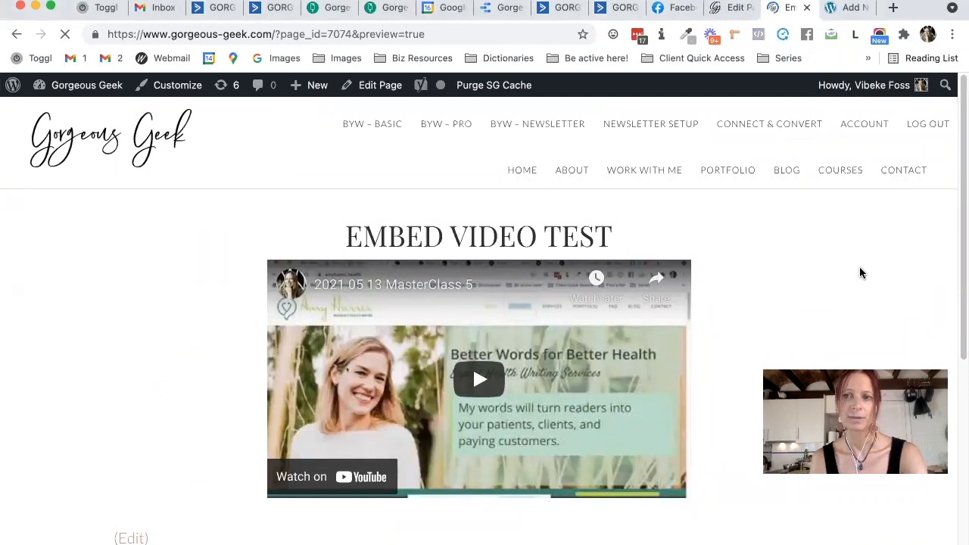
pyautogui.scroll(-3, 861, 273)
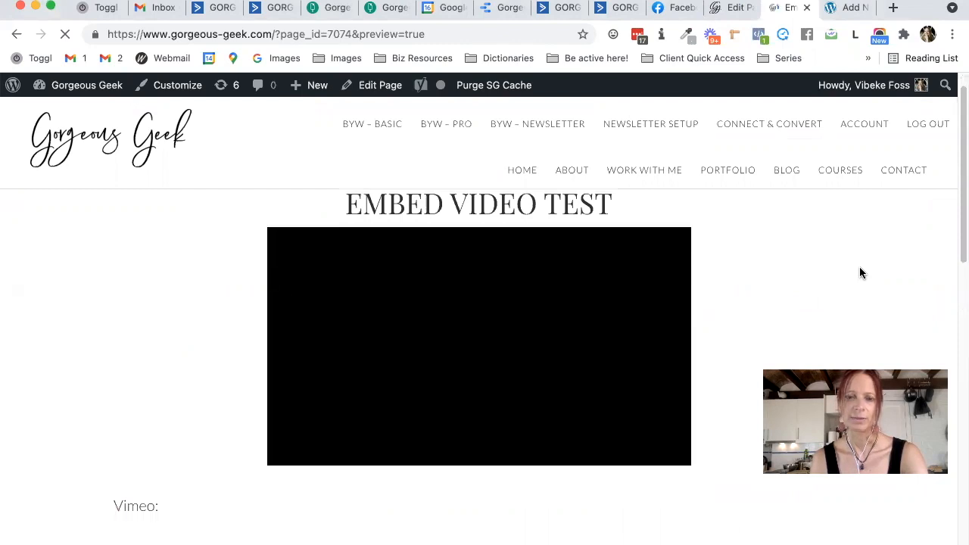
pyautogui.scroll(-6, 861, 273)
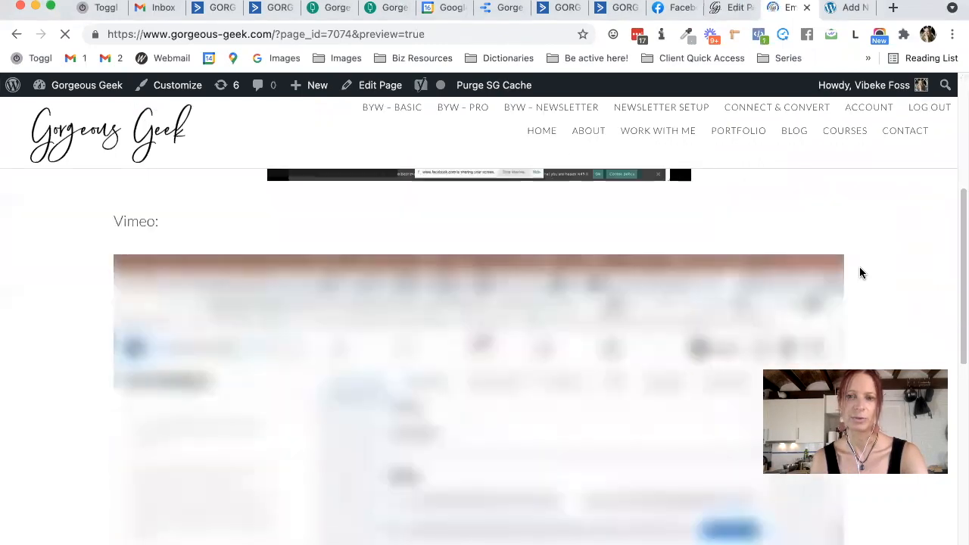
pyautogui.scroll(-2, 860, 273)
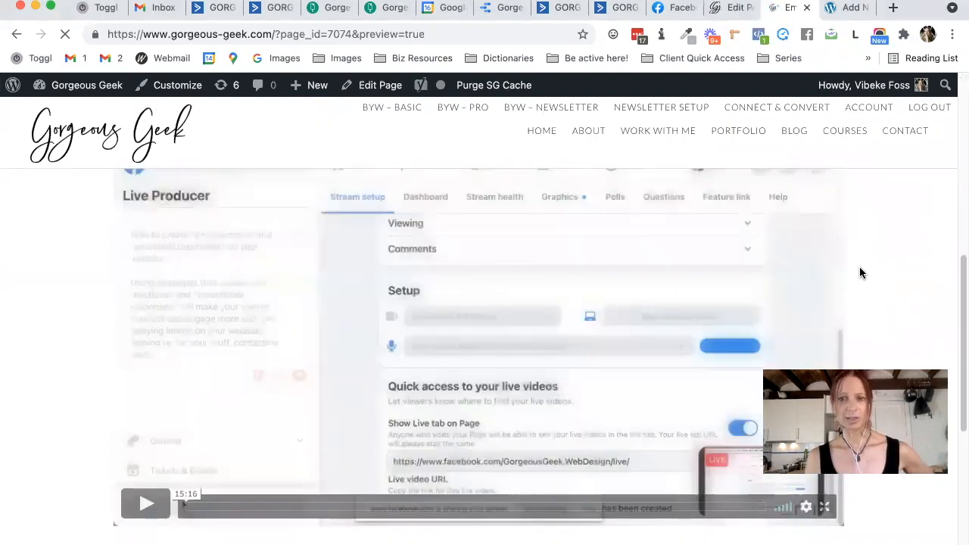
pyautogui.scroll(2, 862, 273)
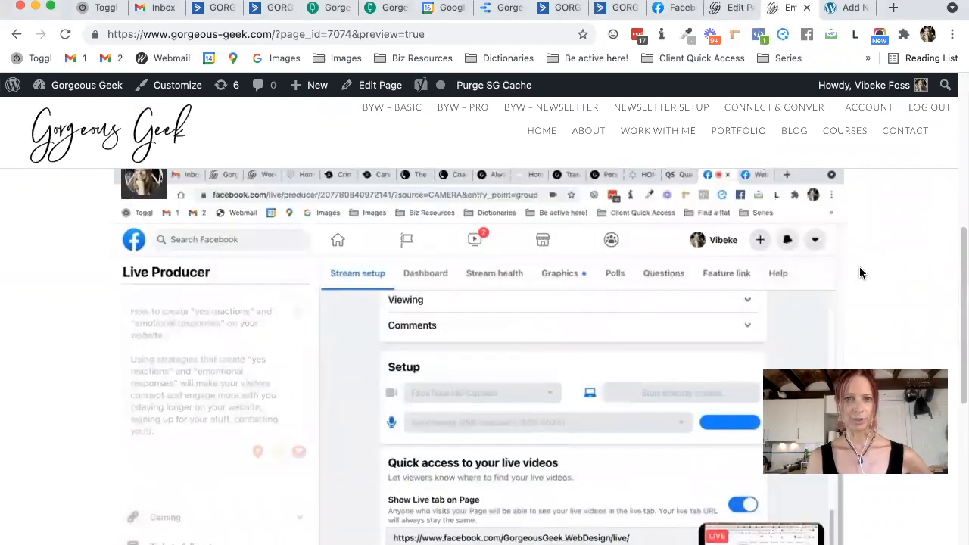
pyautogui.scroll(-3, 862, 273)
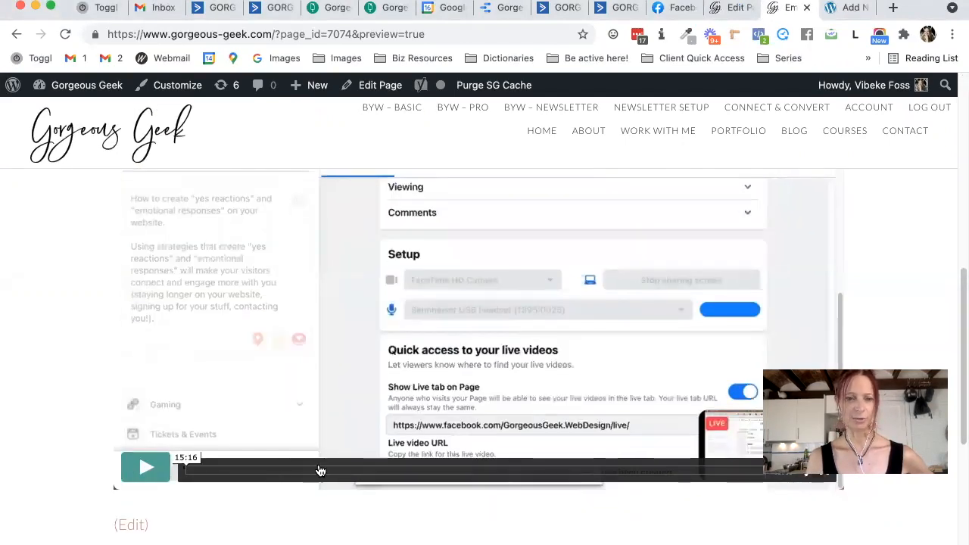
pyautogui.scroll(4, 235, 428)
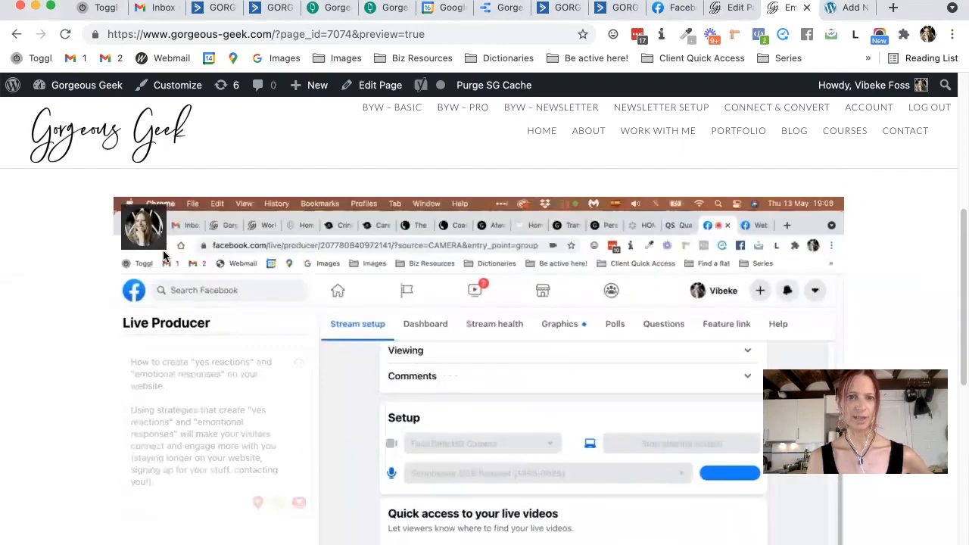
pyautogui.scroll(7, 260, 334)
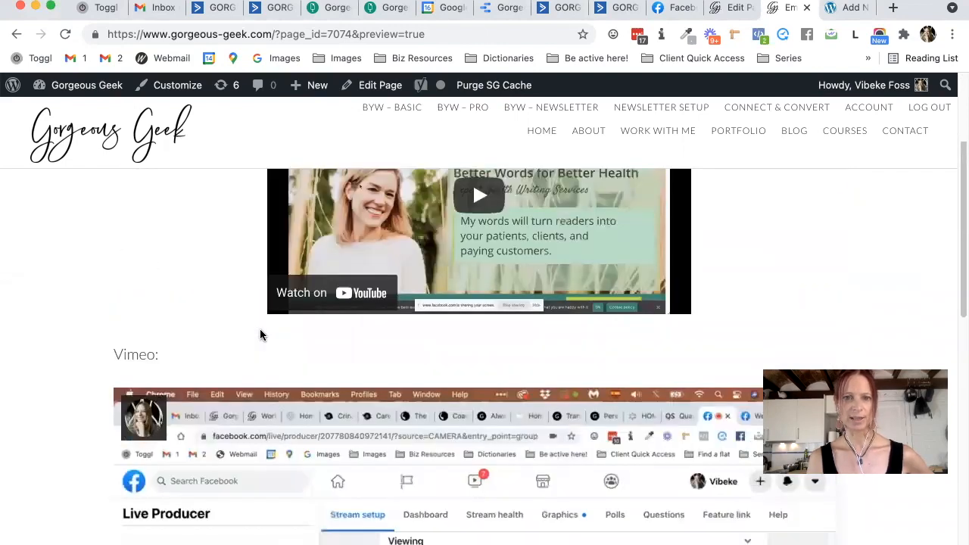
pyautogui.moveTo(287, 205)
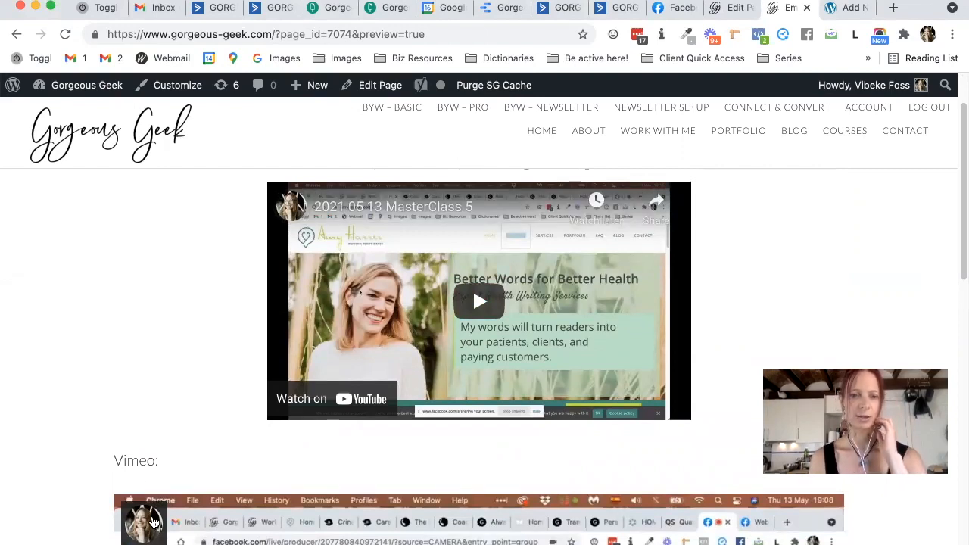
pyautogui.scroll(-2, 150, 474)
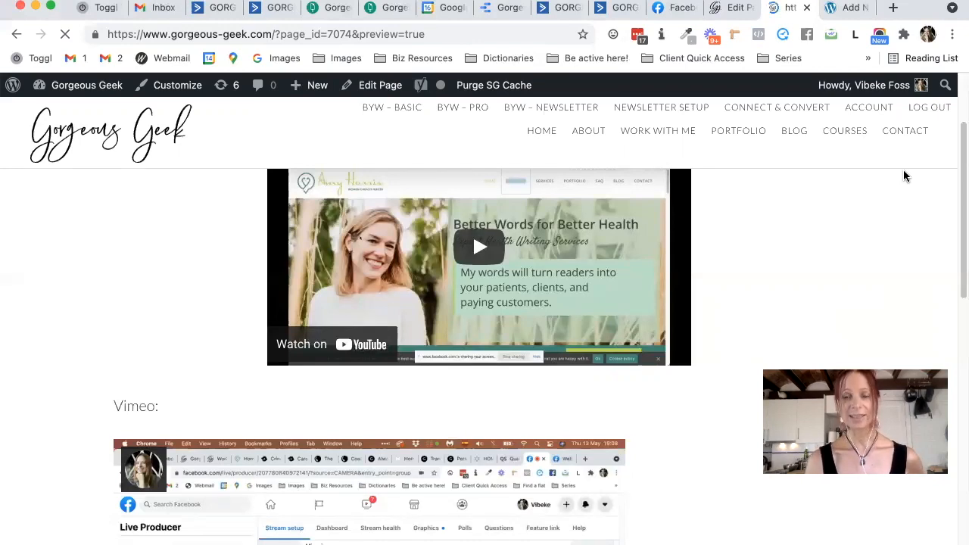
# - Review the MasterClass topics in the Facebook post, and open the other site's Embed video test page in Elementor
pyautogui.click(671, 10)
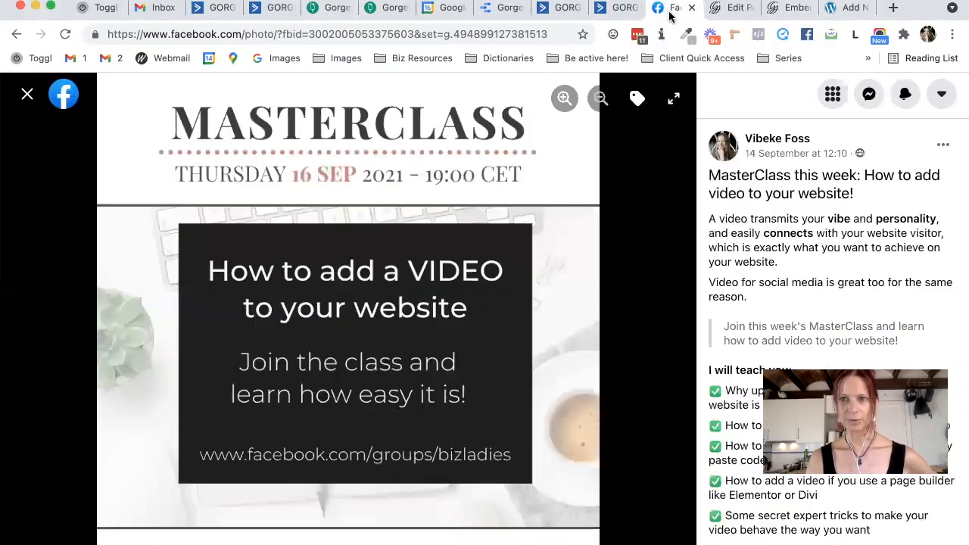
pyautogui.scroll(-2, 722, 246)
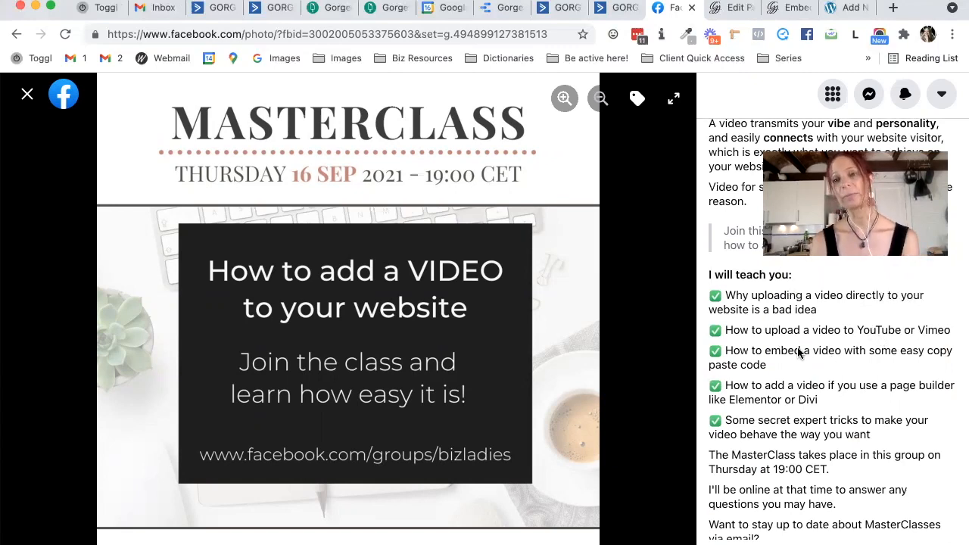
pyautogui.click(841, 11)
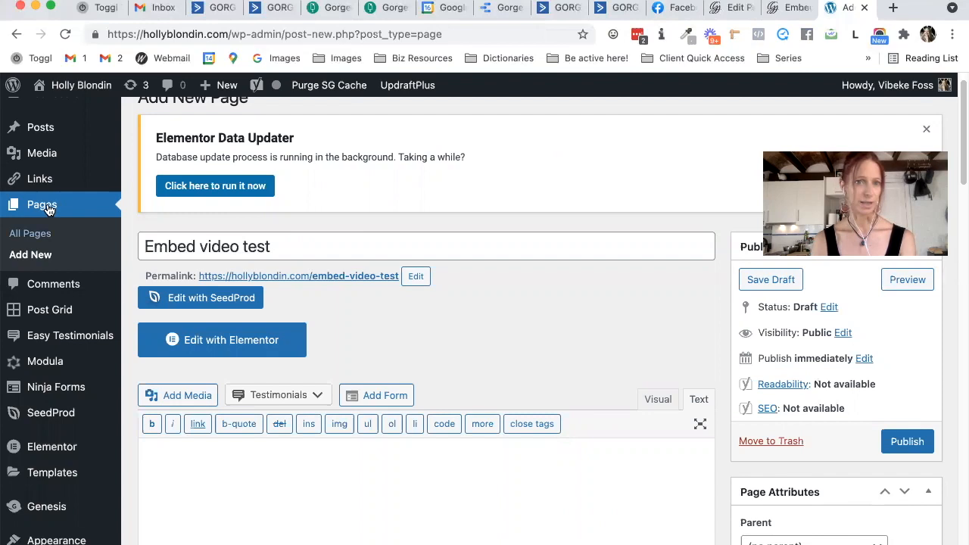
pyautogui.scroll(2, 39, 265)
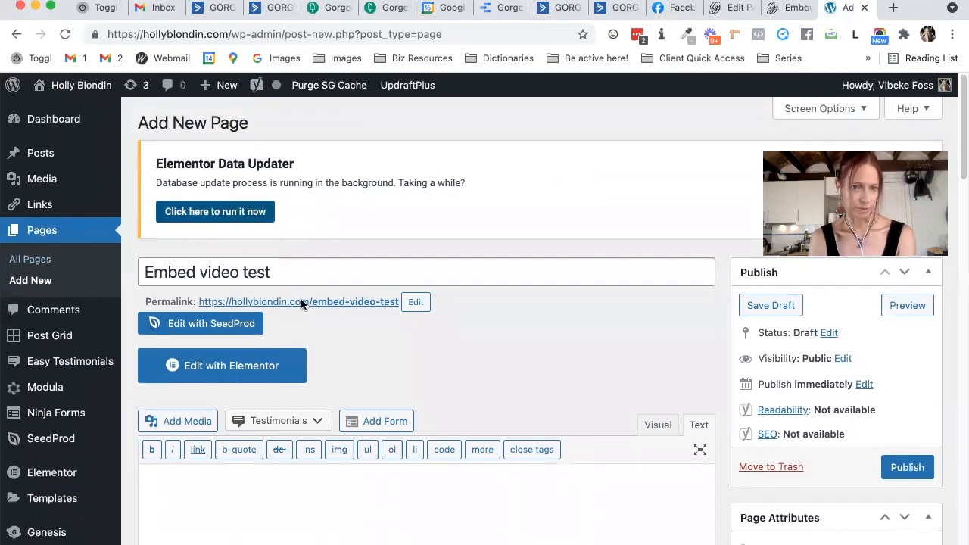
pyautogui.click(242, 369)
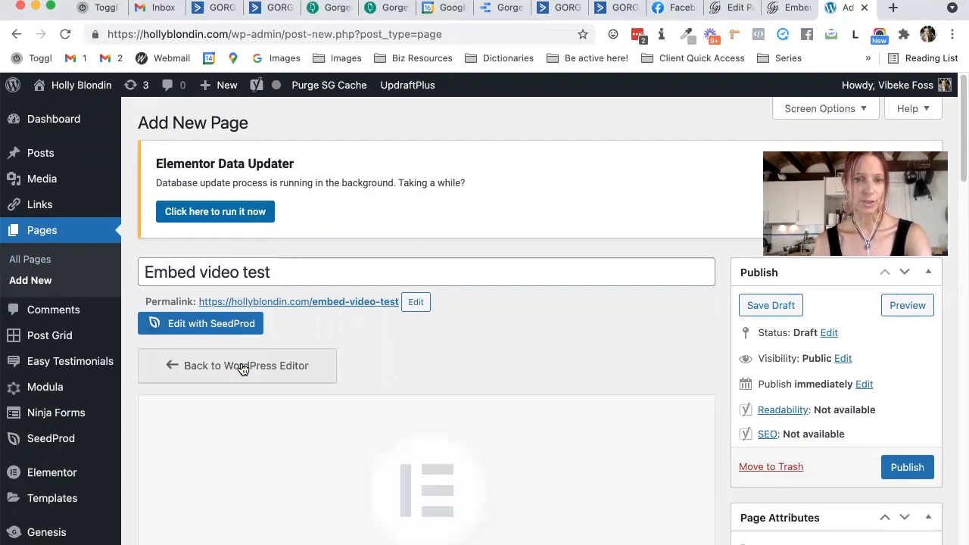
# - Delete the existing section with the unavailable video from the Elementor page
pyautogui.scroll(-2, 427, 470)
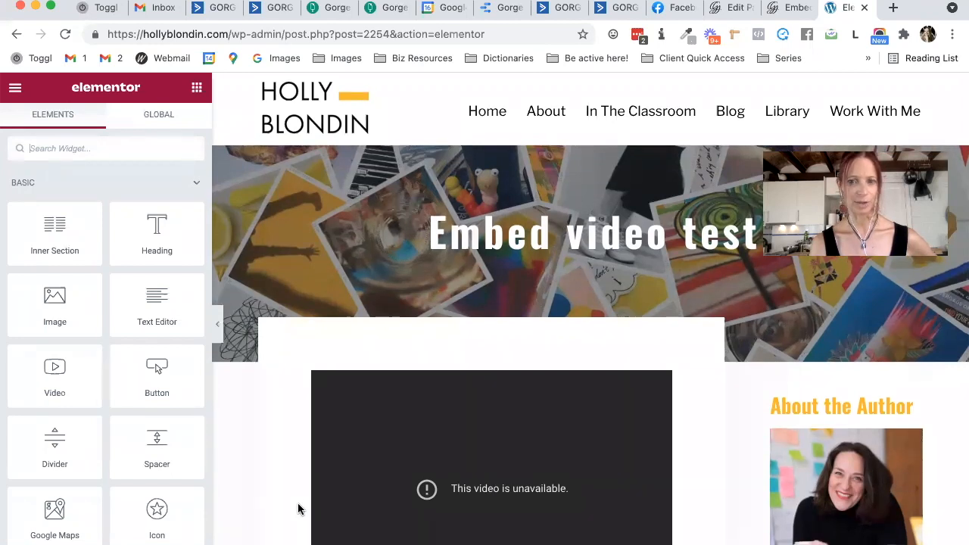
pyautogui.scroll(-5, 299, 507)
pyautogui.scroll(2, 368, 424)
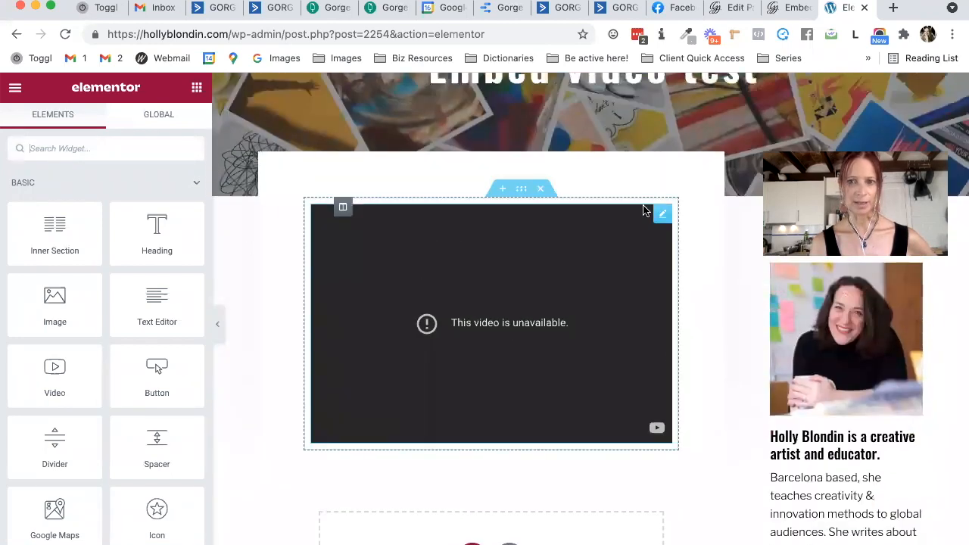
pyautogui.click(540, 189)
pyautogui.scroll(2, 540, 192)
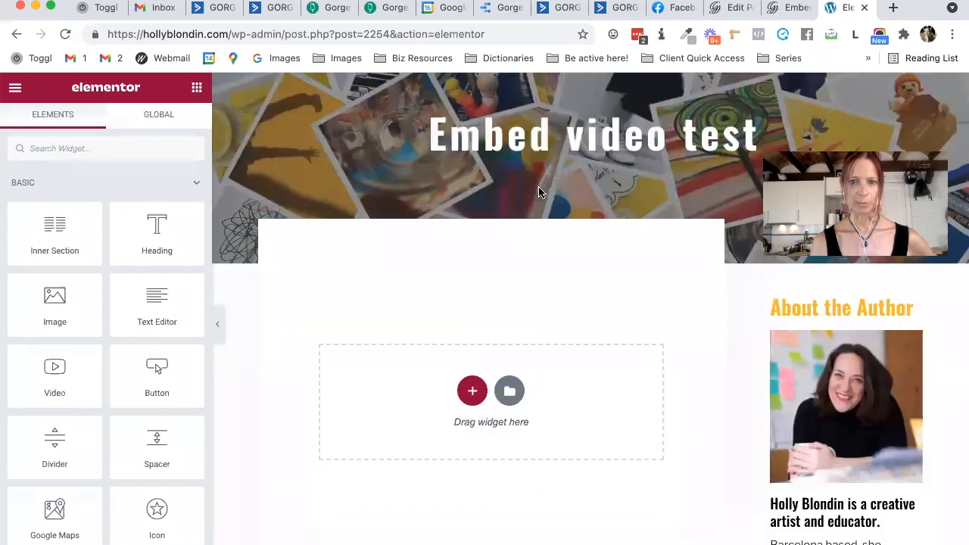
# - Insert a single-column section with a Video widget in it, and look at the widget's available video sources
pyautogui.click(471, 392)
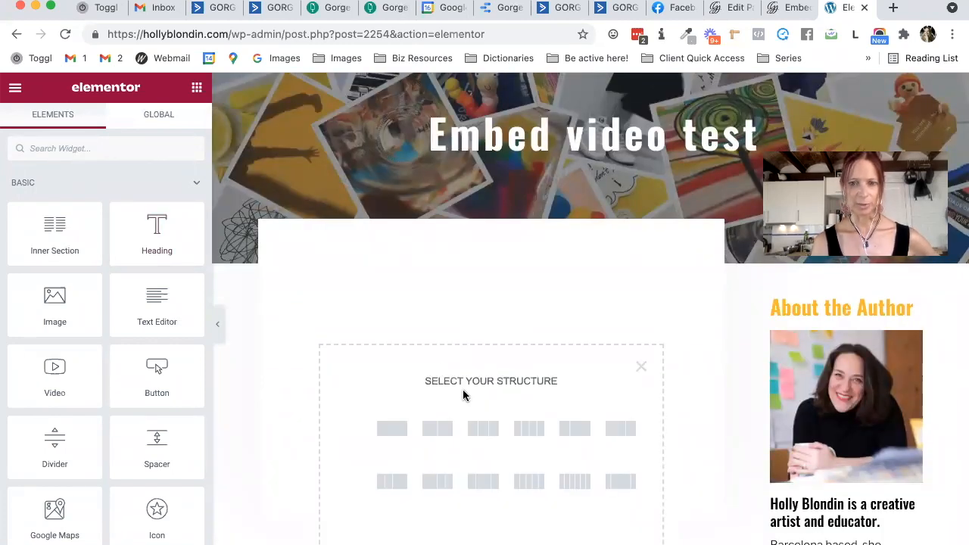
pyautogui.click(394, 428)
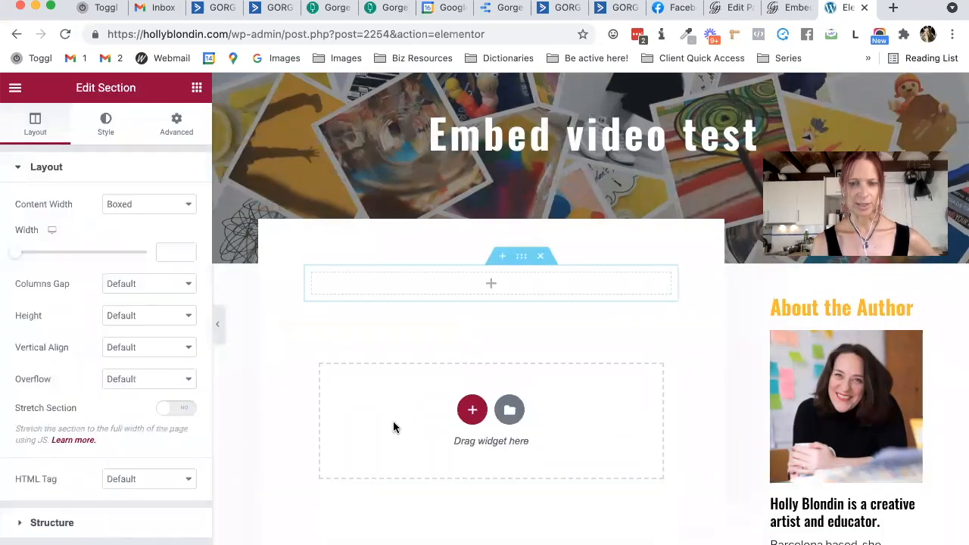
pyautogui.click(197, 89)
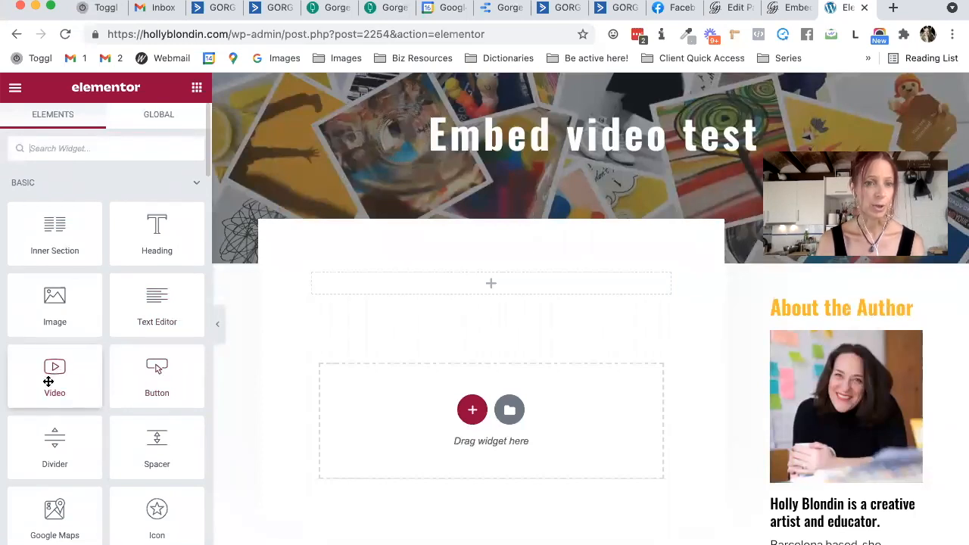
pyautogui.moveTo(94, 373); pyautogui.dragTo(493, 278)
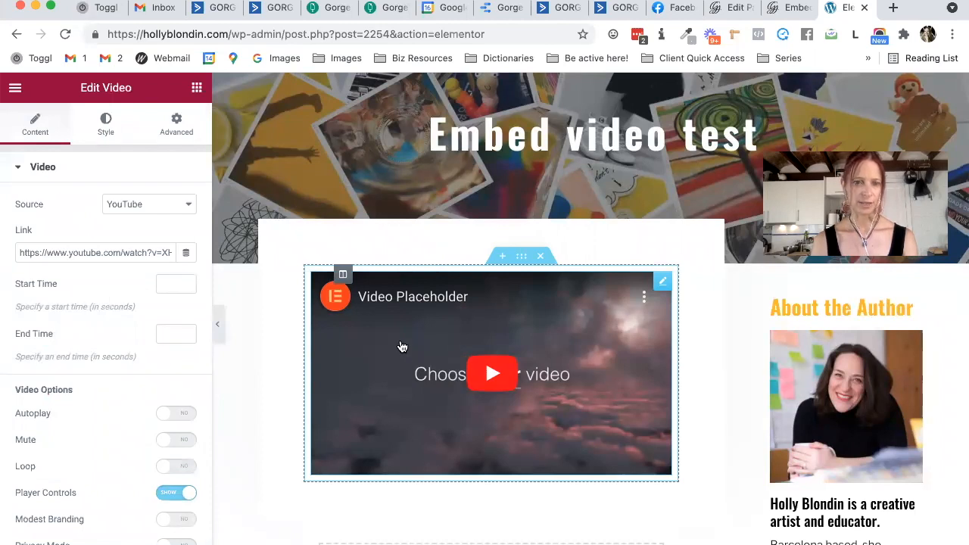
pyautogui.click(146, 212)
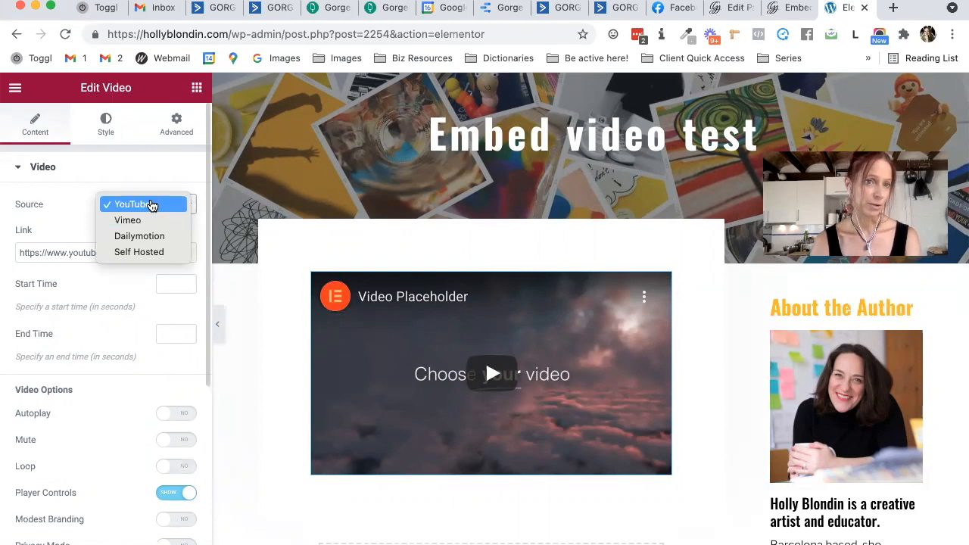
pyautogui.click(74, 209)
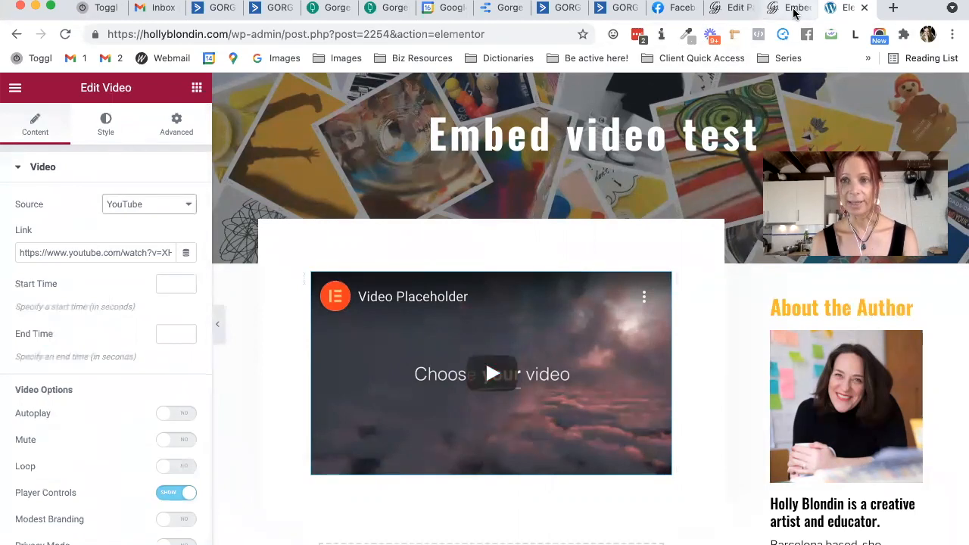
# - Switch to the Vimeo video page in Safari and dismiss the embed code popup and the video trimming tip
pyautogui.press('super+Tab')
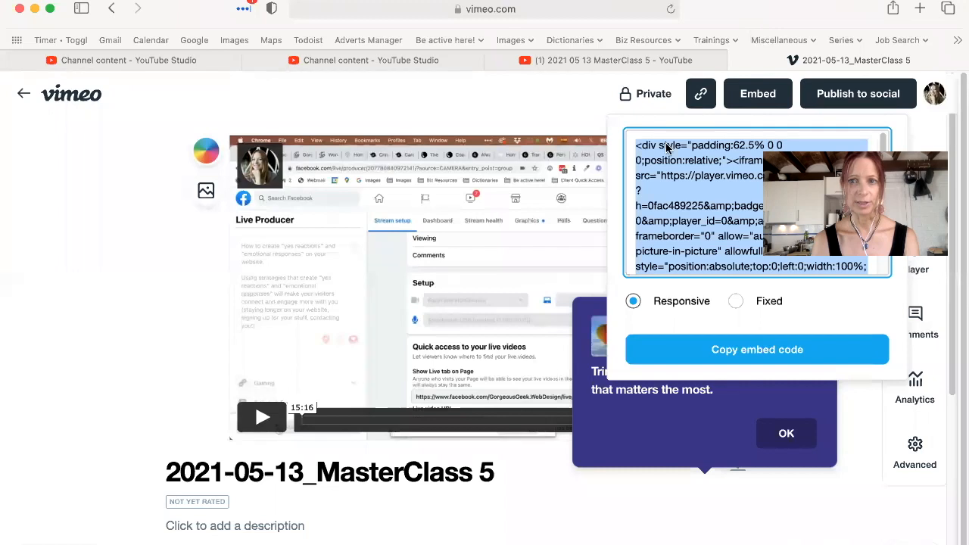
pyautogui.click(384, 113)
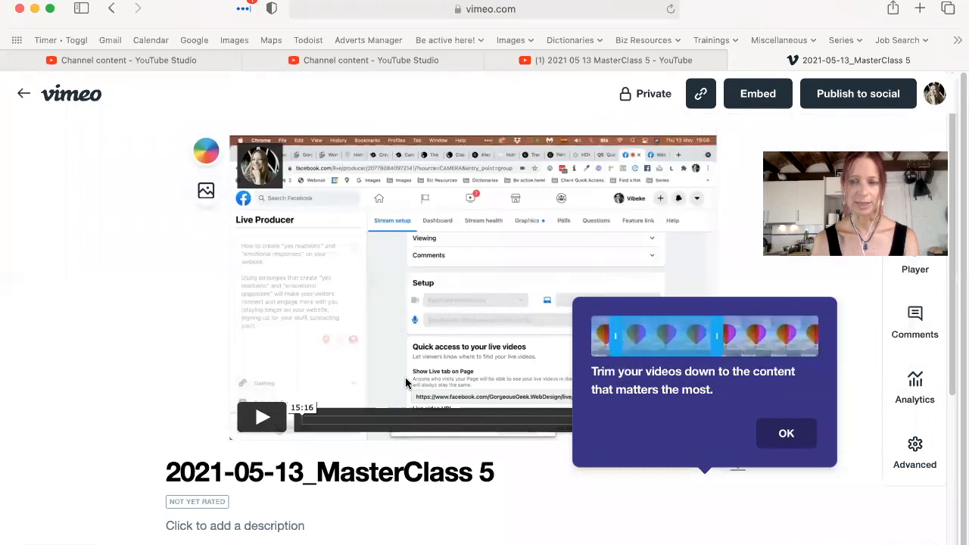
pyautogui.click(794, 441)
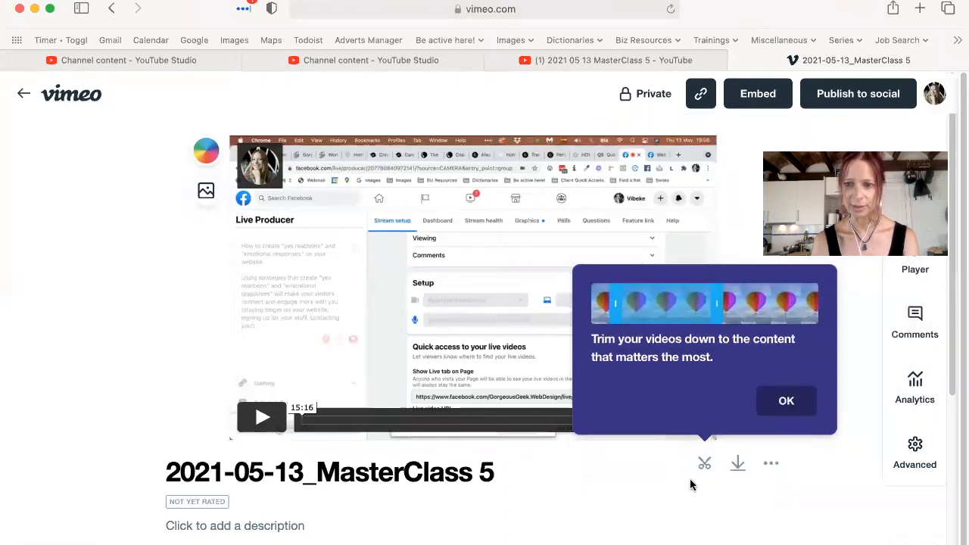
pyautogui.click(797, 403)
pyautogui.click(772, 466)
pyautogui.click(769, 468)
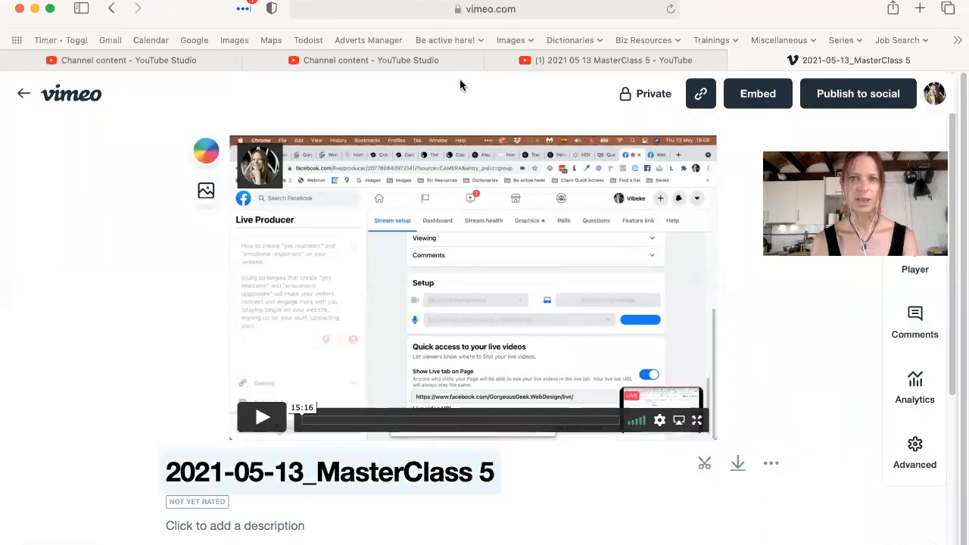
# - Copy the Vimeo video's page address and switch back to the Elementor editor in Google Chrome
pyautogui.click(470, 12)
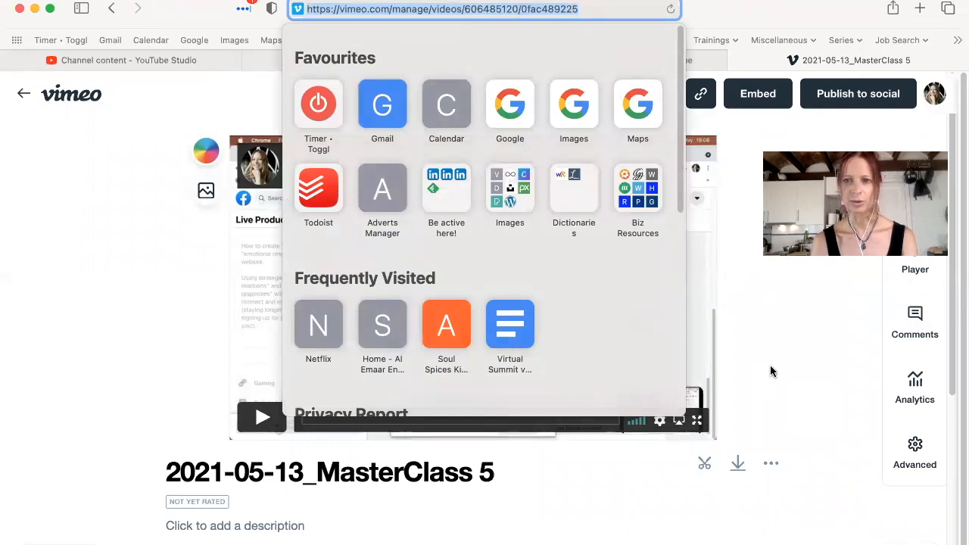
pyautogui.rightClick(533, 8)
pyautogui.click(557, 32)
pyautogui.press('super+Tab')
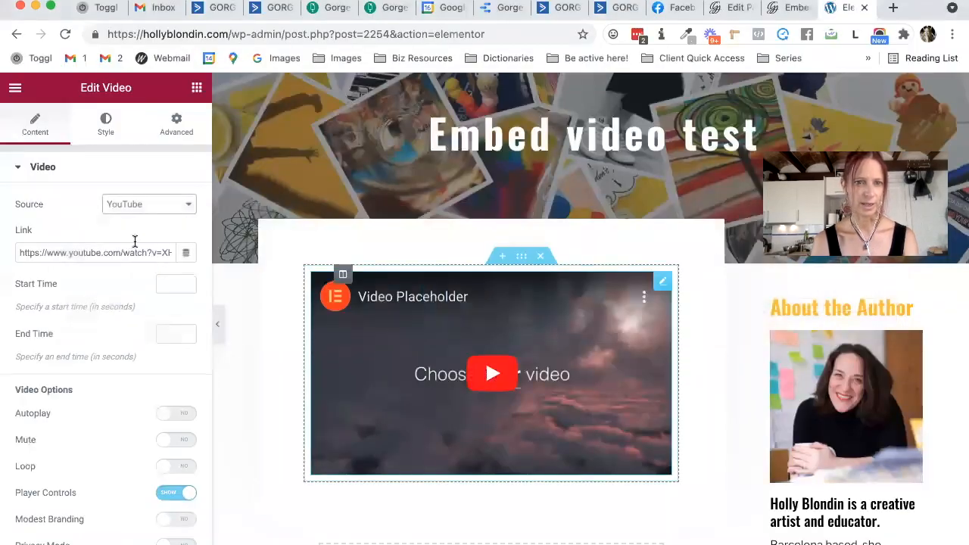
# - Set the Video widget's source to Vimeo and paste the copied Vimeo page address as its link
pyautogui.tripleClick(129, 252)
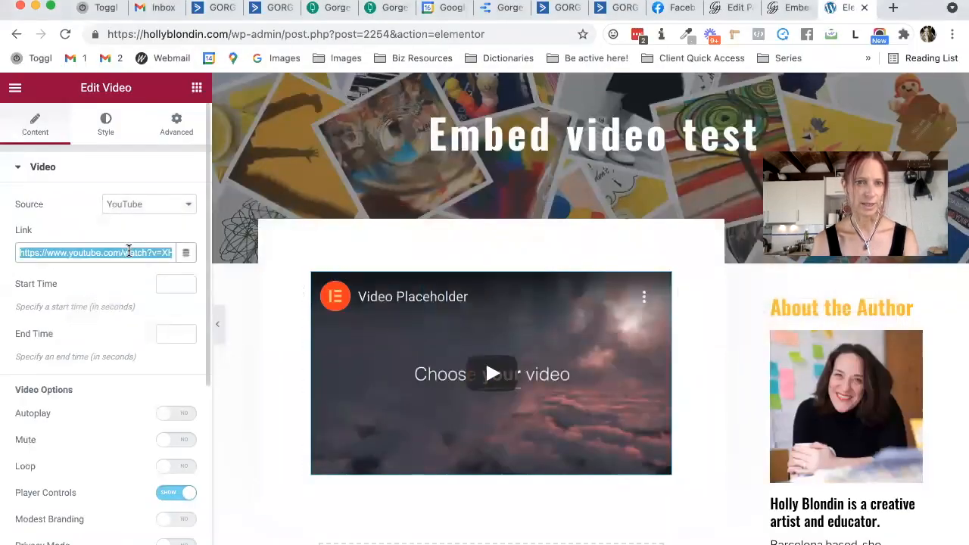
pyautogui.click(157, 203)
pyautogui.click(156, 218)
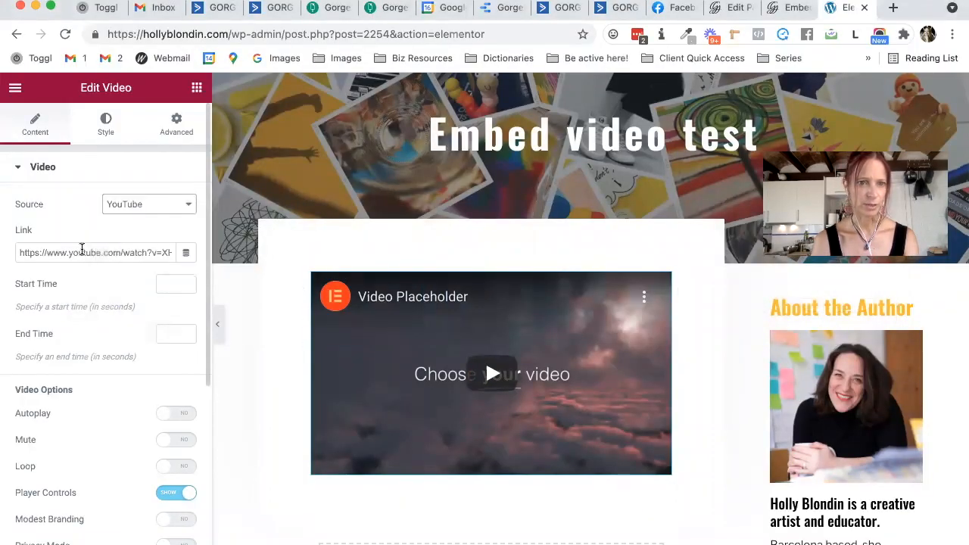
pyautogui.tripleClick(82, 252)
pyautogui.press('super+v')
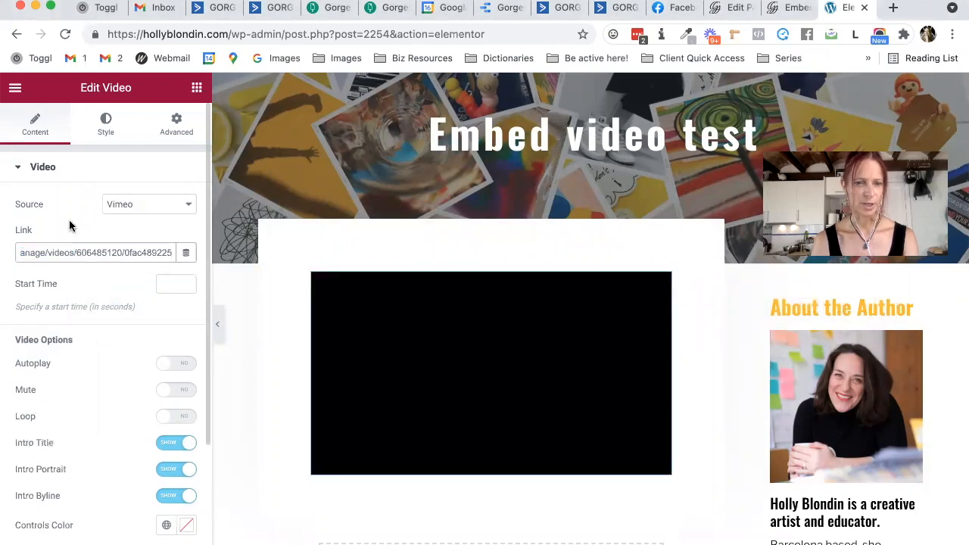
pyautogui.press('Tab')
pyautogui.scroll(1, 403, 375)
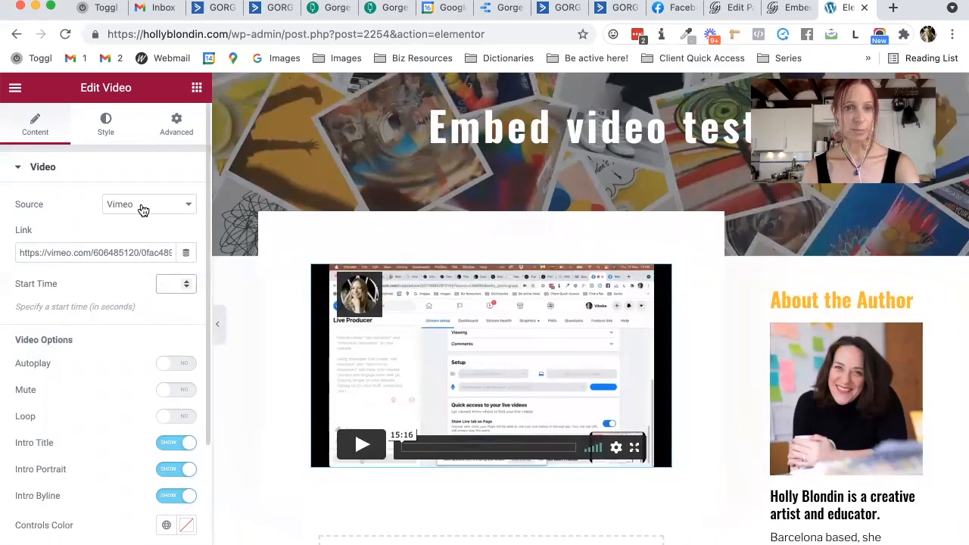
# - Try a start time of 2 seconds for the Vimeo video, clear it again, and look over the widget's video options
pyautogui.scroll(-1, 117, 406)
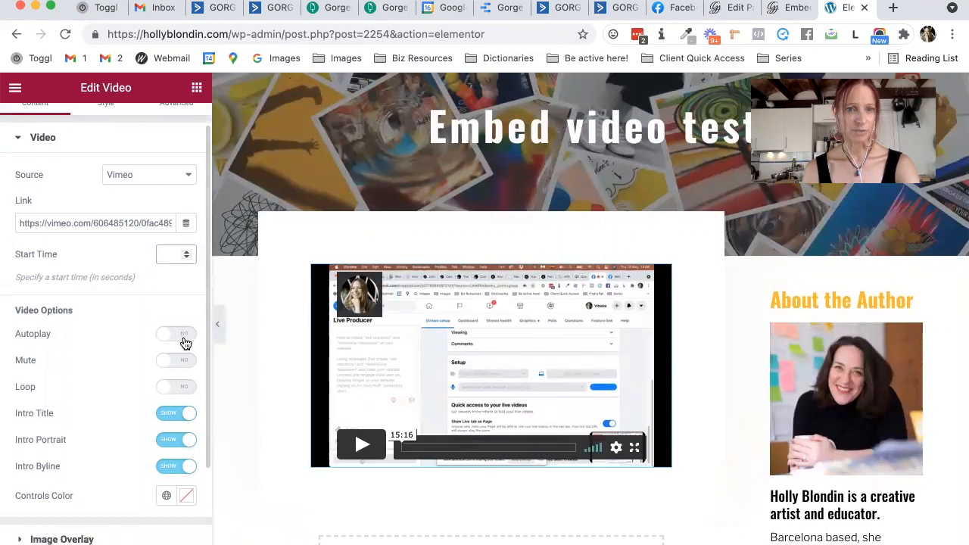
pyautogui.scroll(1, 181, 364)
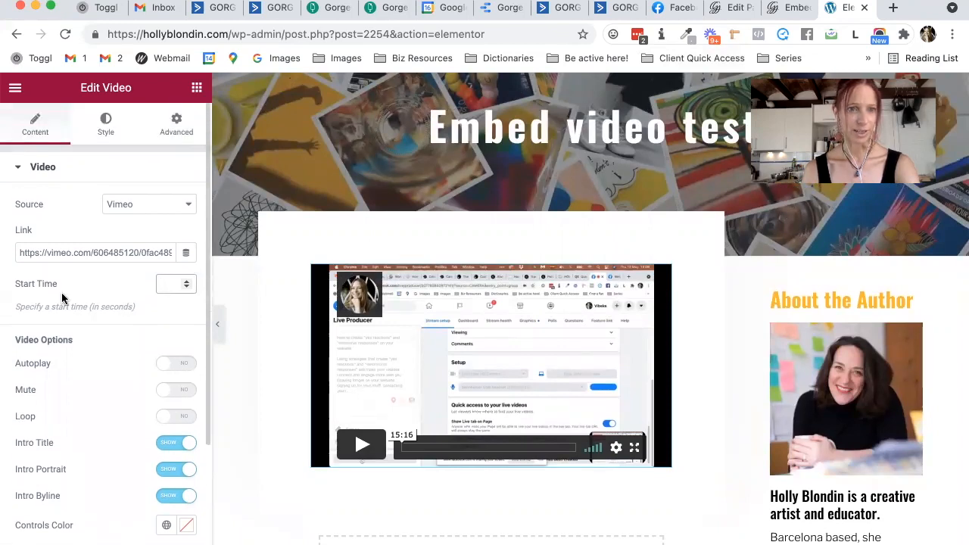
pyautogui.write('2')
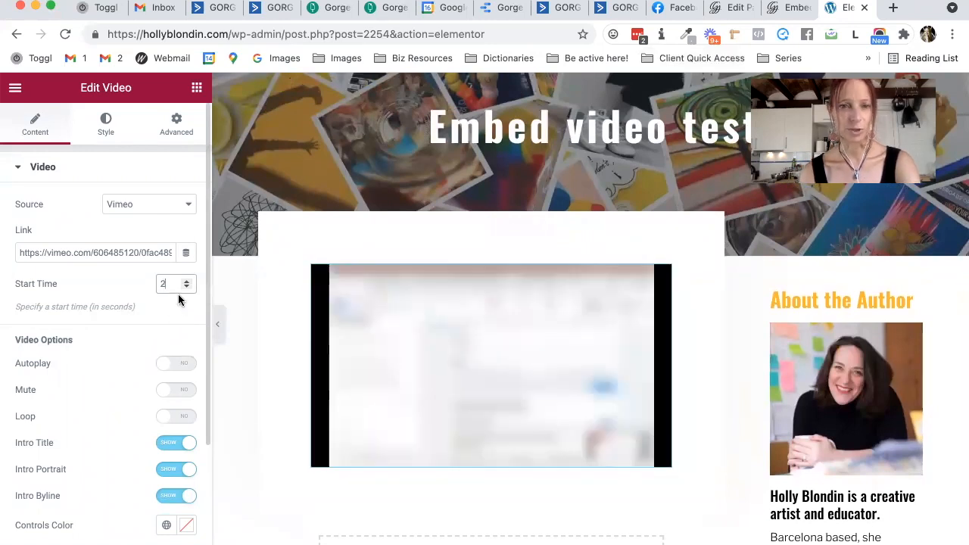
pyautogui.moveTo(171, 282); pyautogui.dragTo(155, 288)
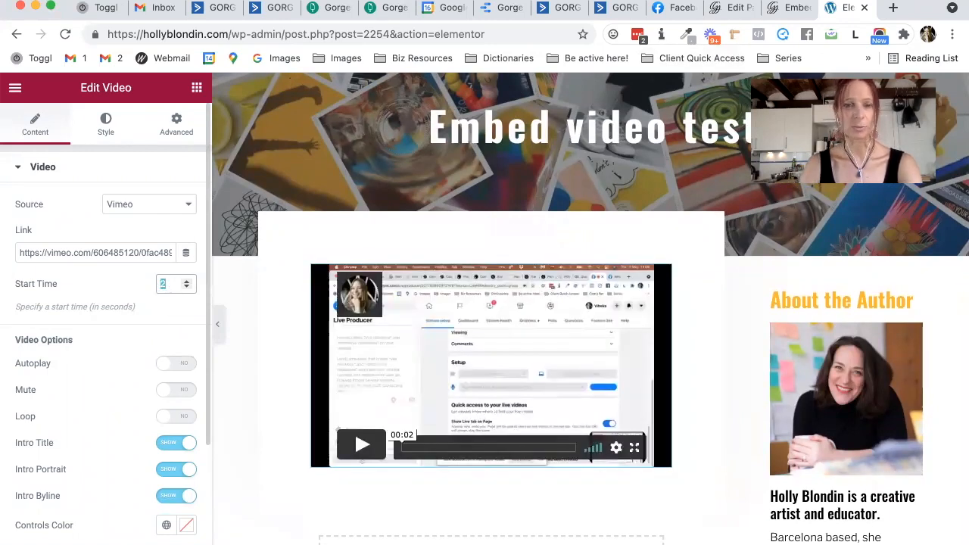
pyautogui.press('BackSpace')
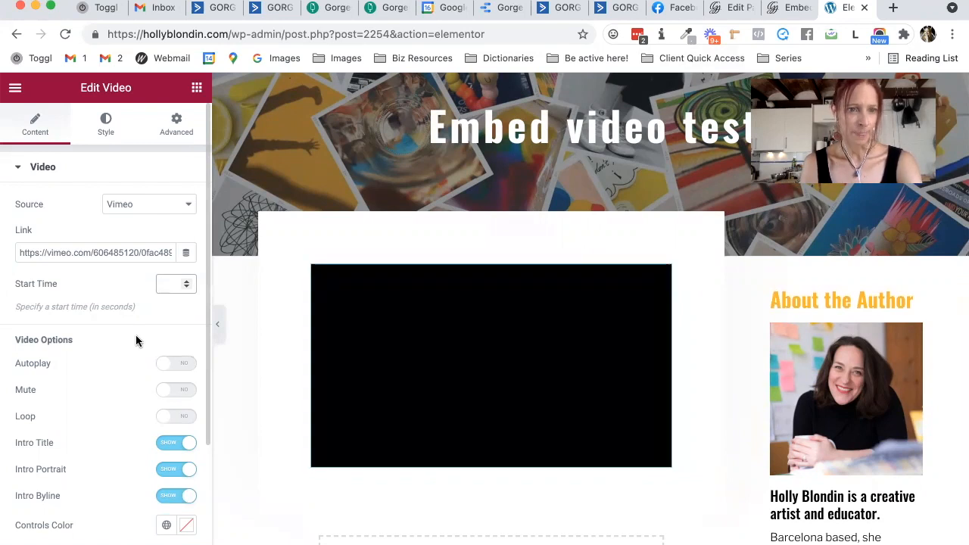
pyautogui.scroll(-1, 137, 341)
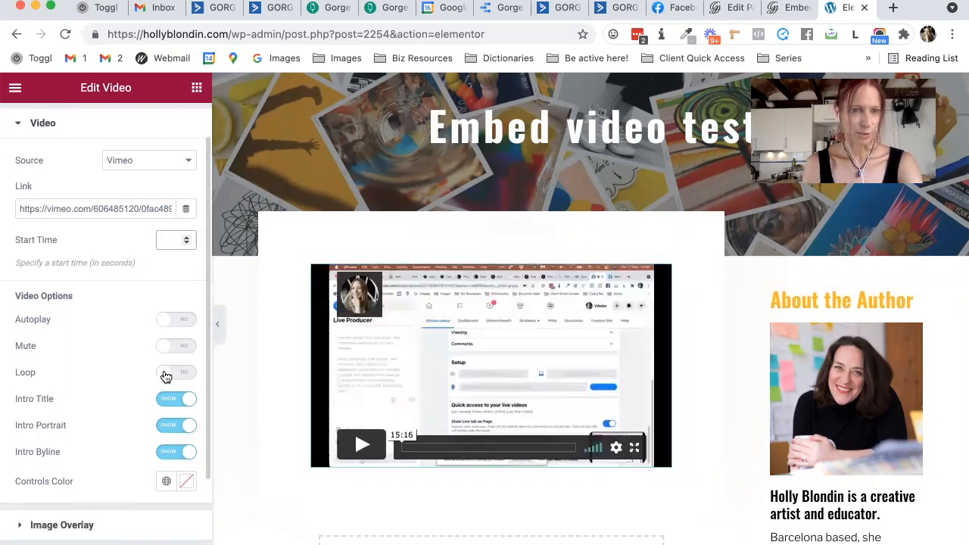
pyautogui.scroll(-2, 171, 410)
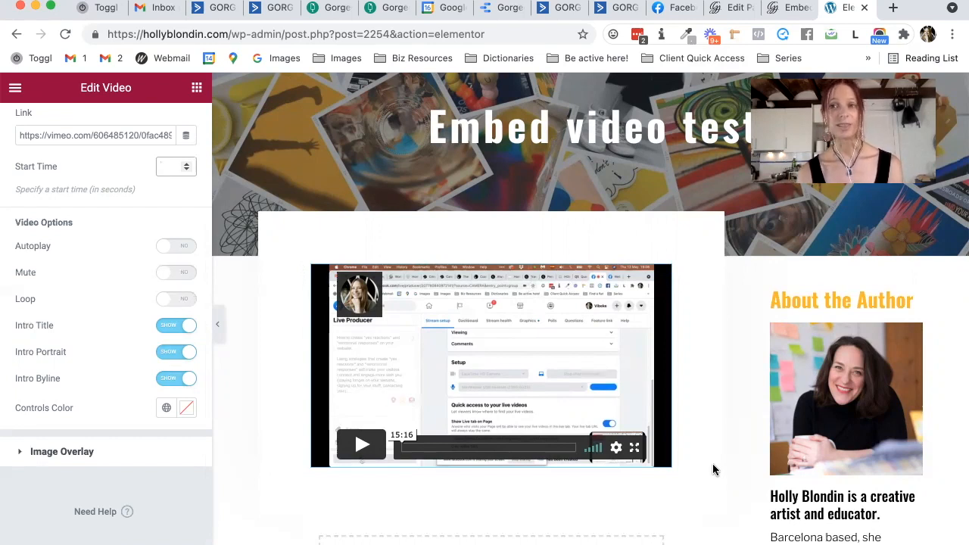
# - Look at the YouTube address in the Embed video test page's code and at the video's end screen in the page preview
pyautogui.click(728, 7)
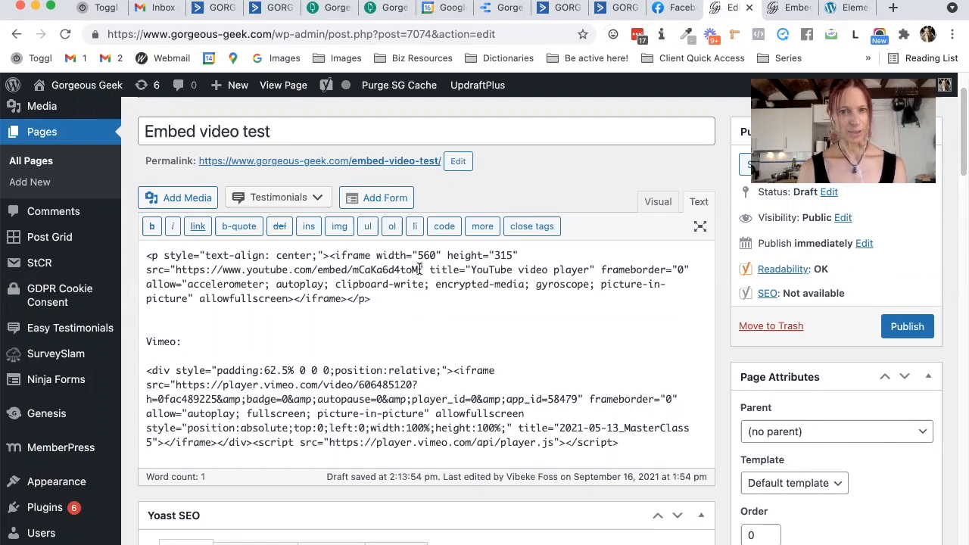
pyautogui.moveTo(421, 270); pyautogui.dragTo(176, 270)
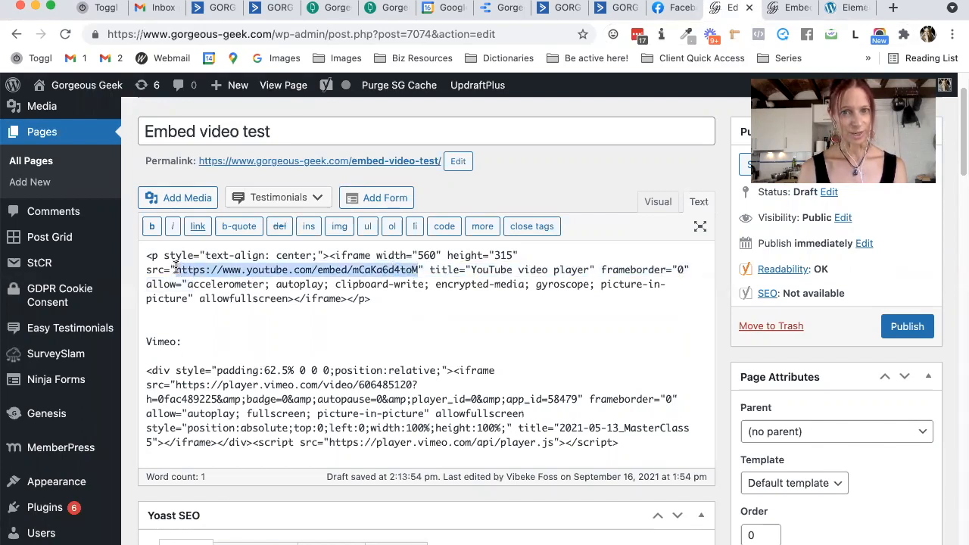
pyautogui.click(421, 270)
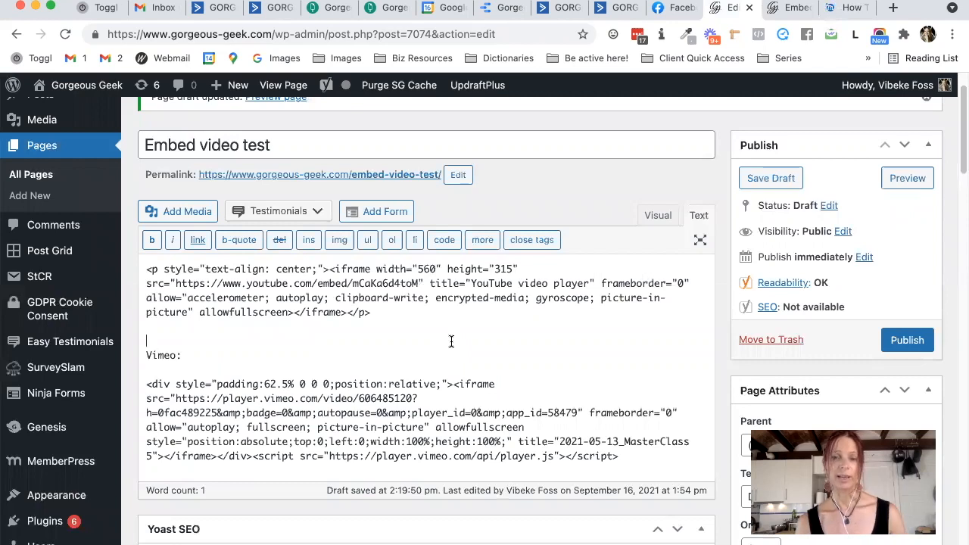
pyautogui.click(789, 11)
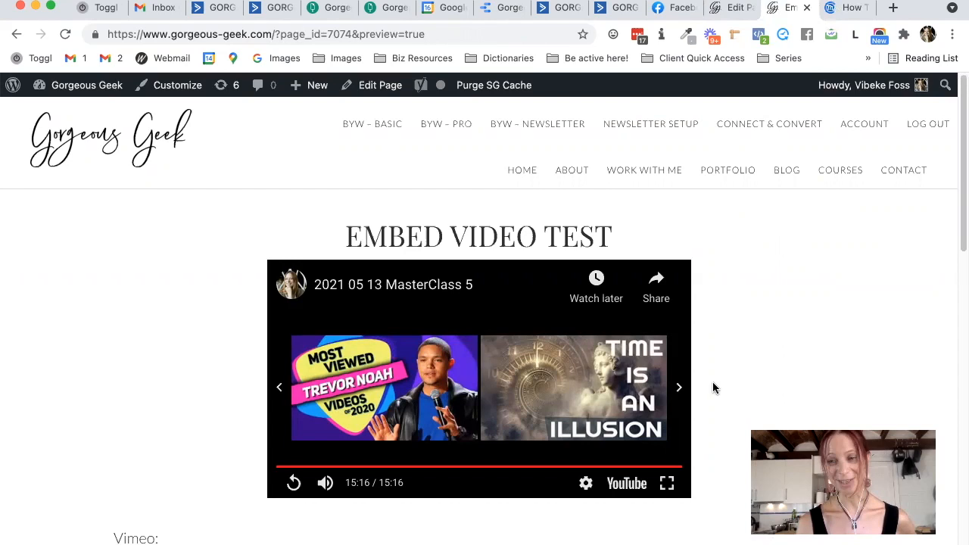
# - Return to the Embed video test page's code and append ?rel=0 to the YouTube embed address
pyautogui.click(725, 14)
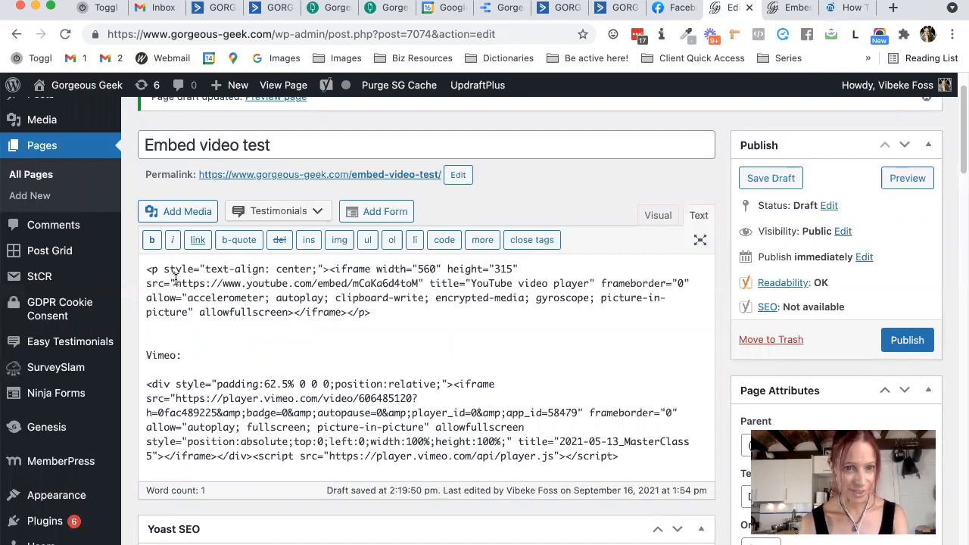
pyautogui.moveTo(176, 283); pyautogui.dragTo(231, 283)
pyautogui.moveTo(353, 280); pyautogui.dragTo(421, 284)
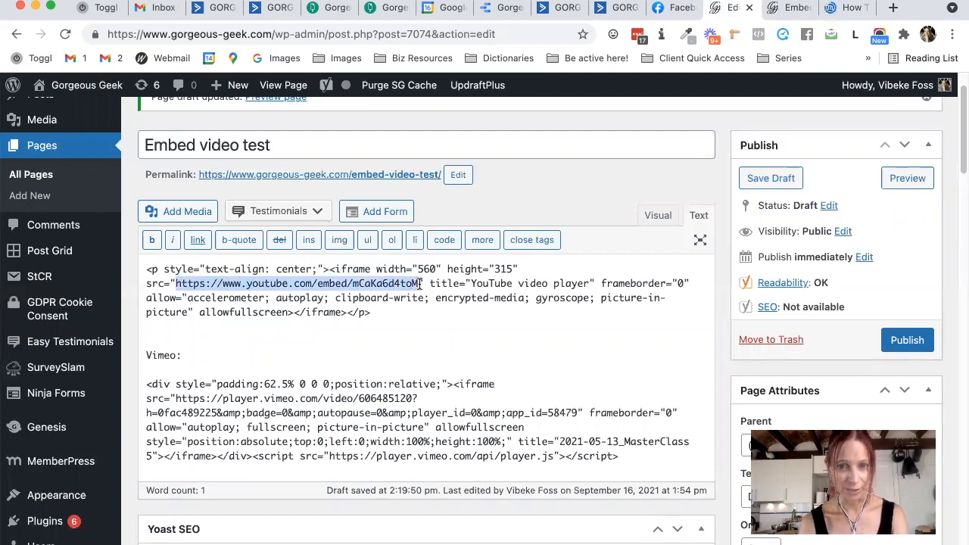
pyautogui.click(421, 284)
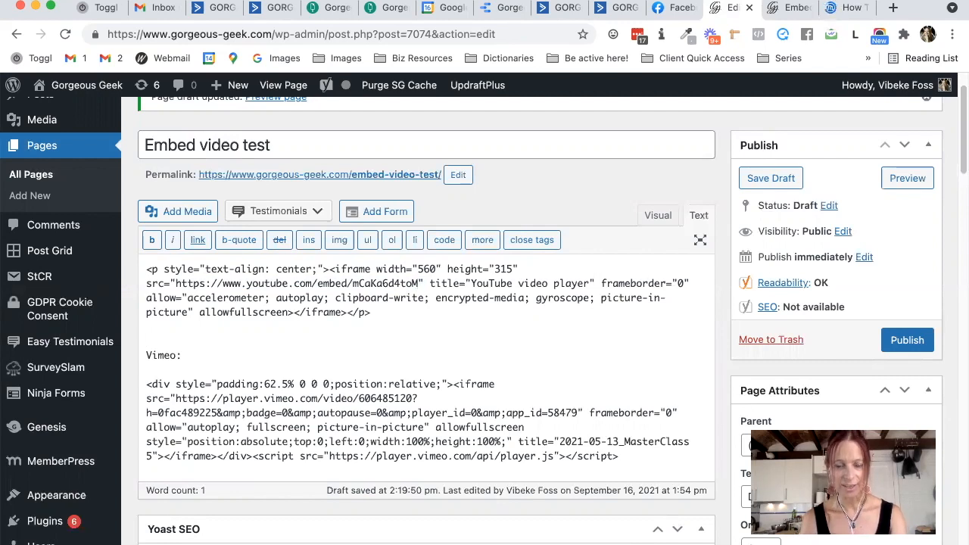
pyautogui.write('?rel=0')
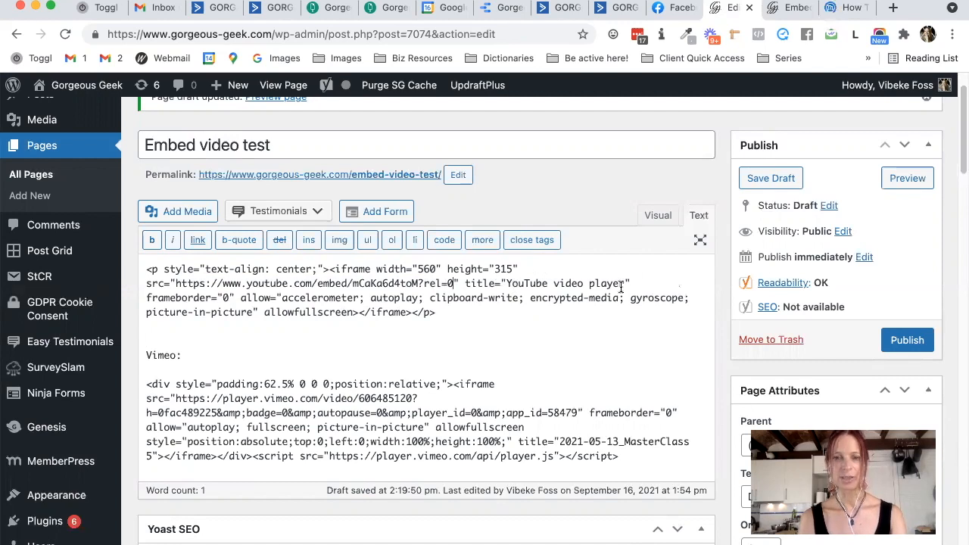
# - Preview the changed page, play the YouTube video and skip to its end to examine the suggested videos
pyautogui.click(902, 180)
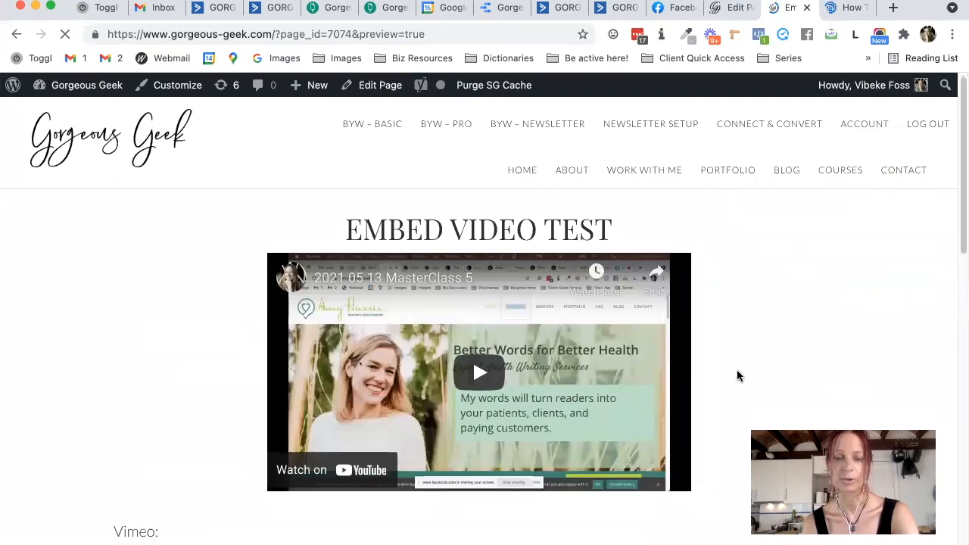
pyautogui.scroll(-1, 737, 376)
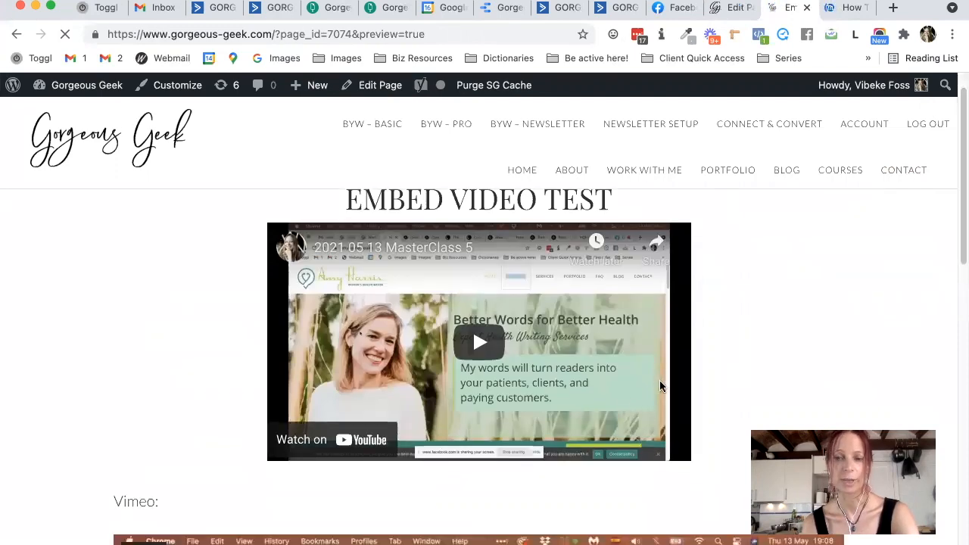
pyautogui.click(478, 345)
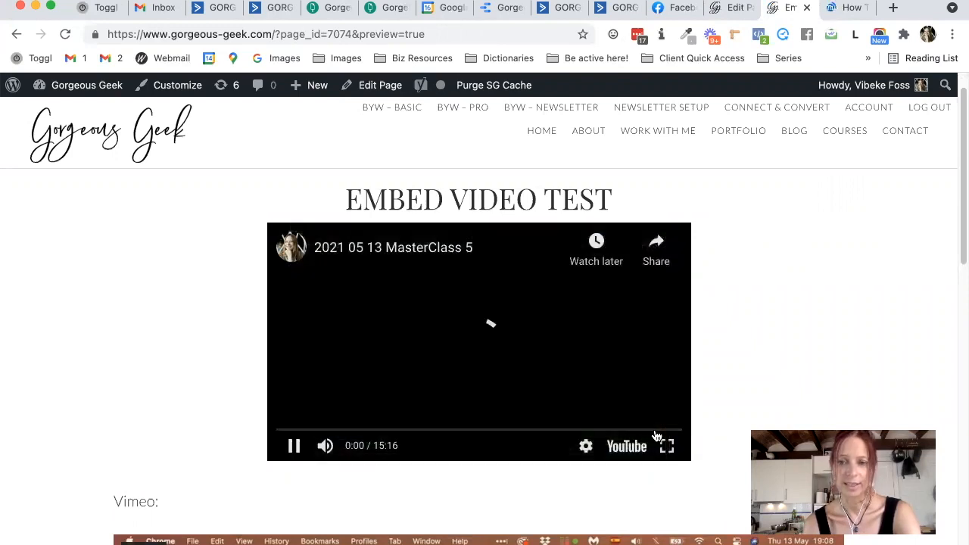
pyautogui.click(673, 431)
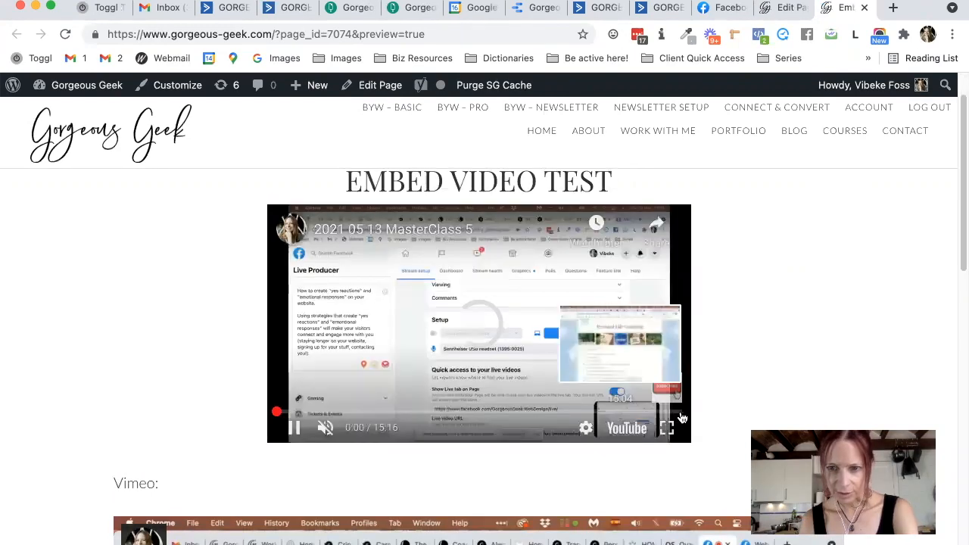
pyautogui.click(681, 414)
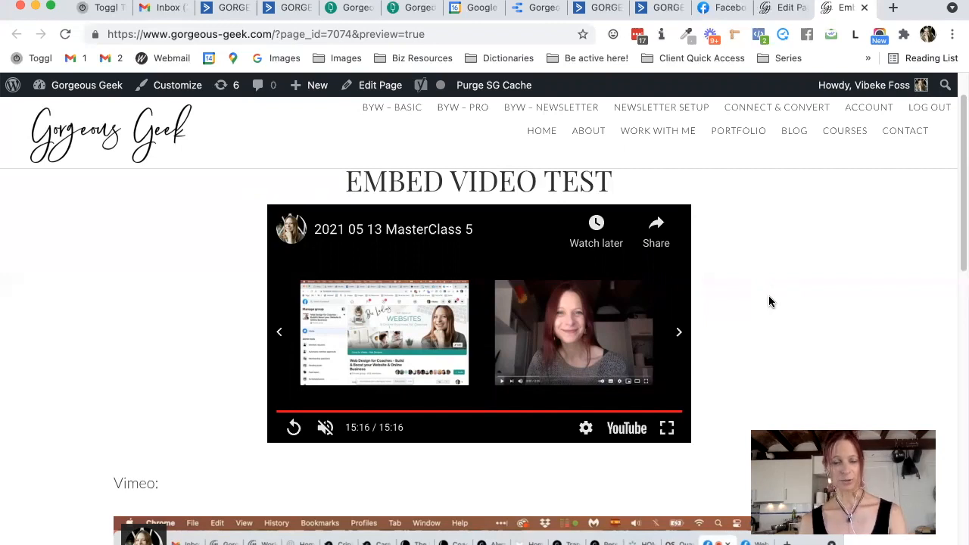
pyautogui.press('super+Tab')
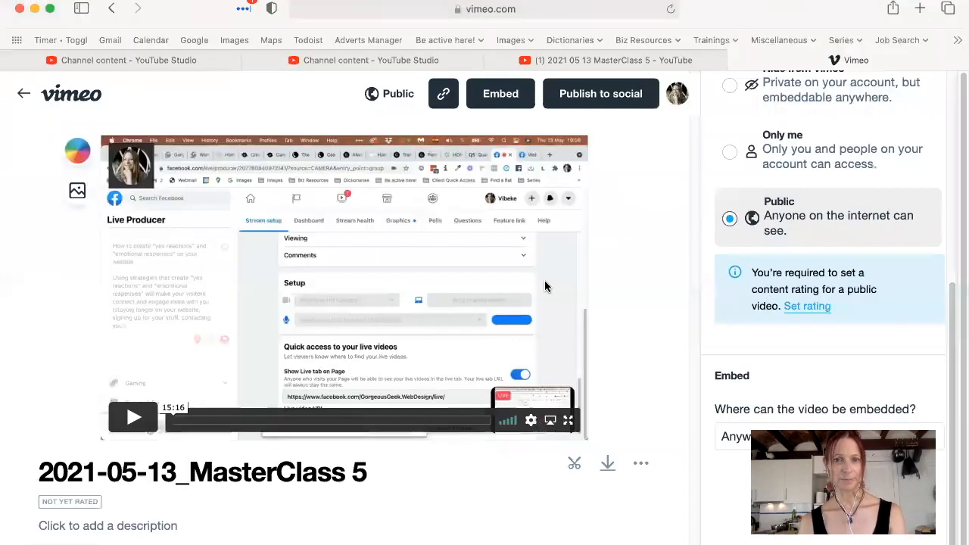
pyautogui.press('super+Tab')
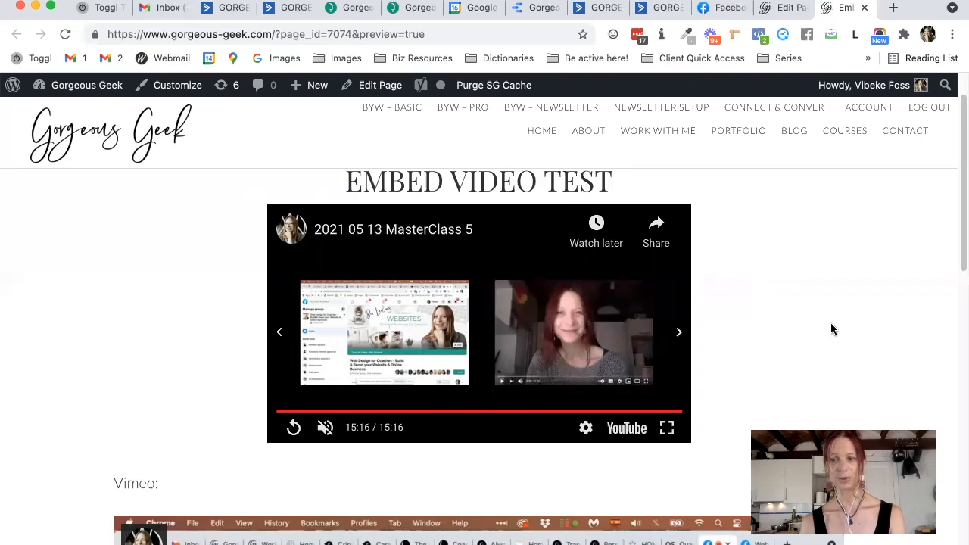